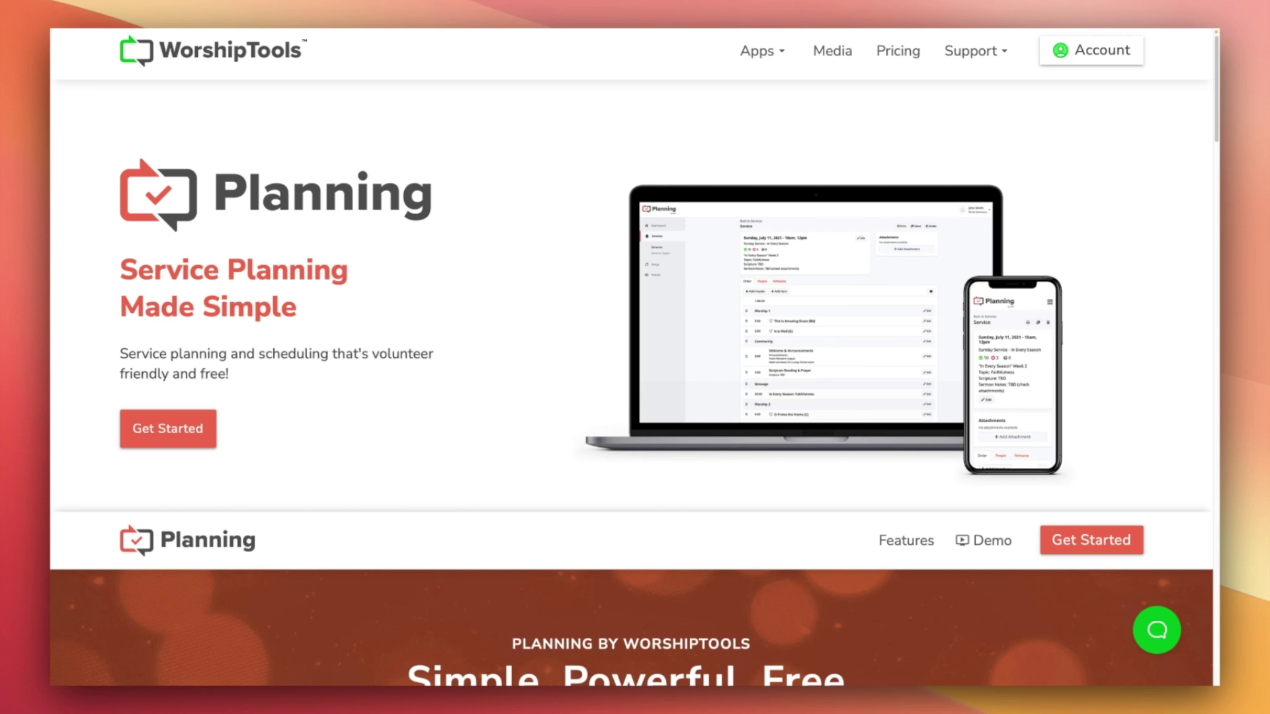
# Scroll through the welcome page and enter the Planning app dashboard.
pyautogui.scroll(-10, 632, 357)
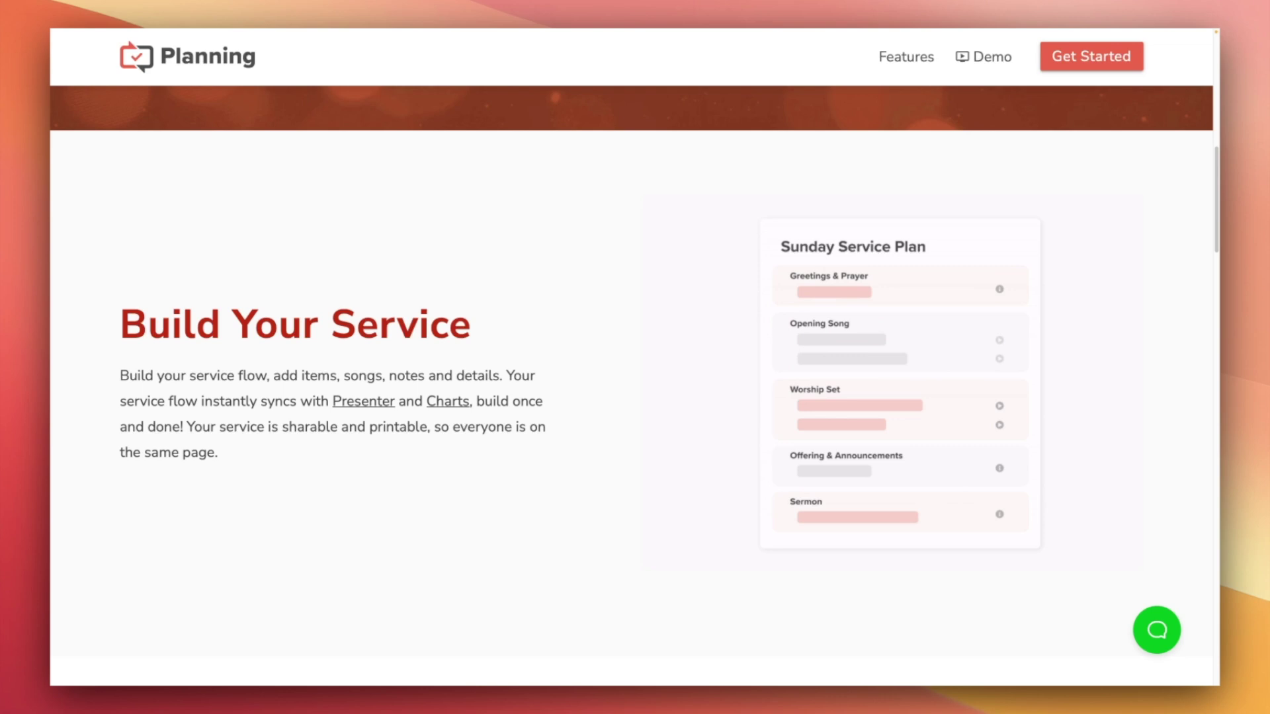
pyautogui.scroll(-5, 632, 357)
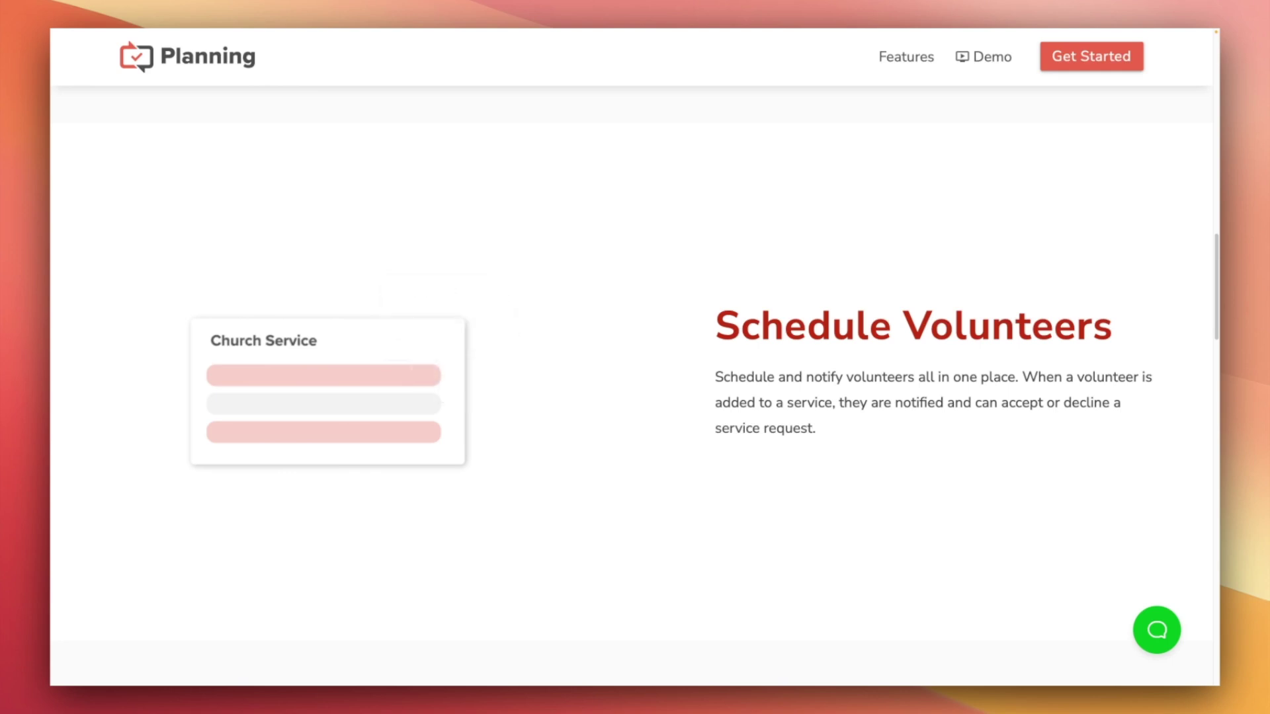
pyautogui.scroll(-5, 632, 357)
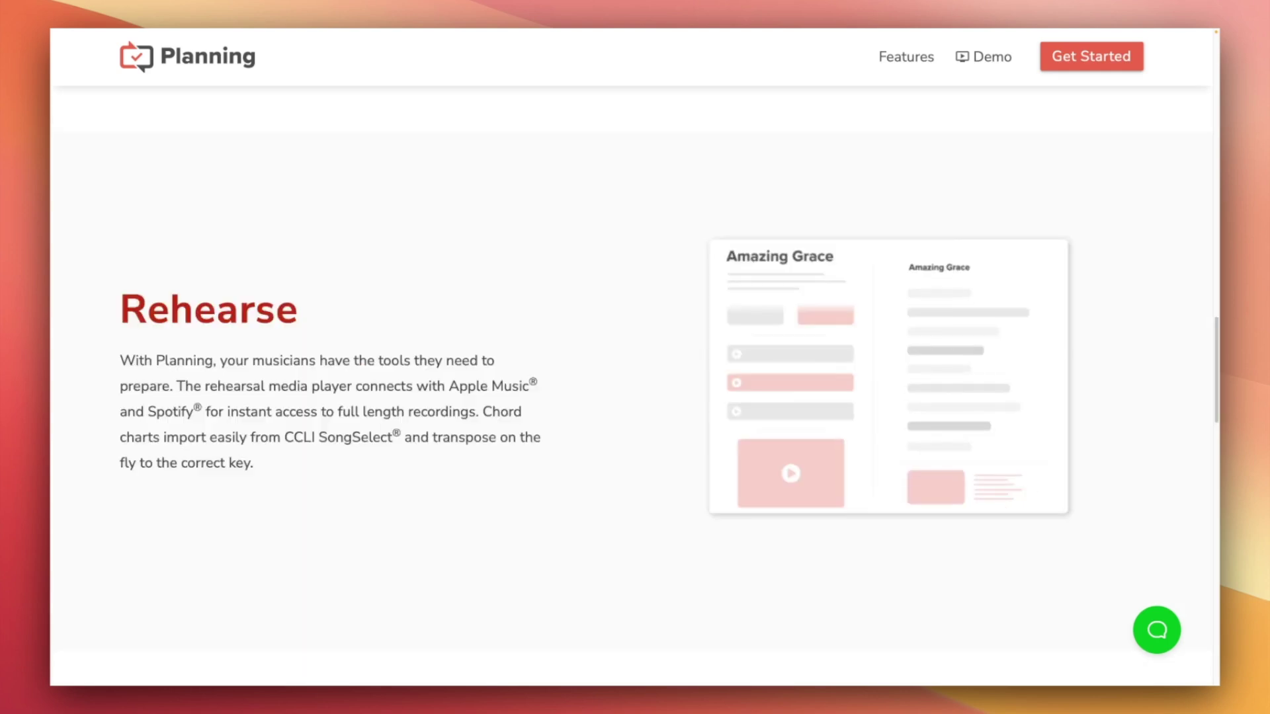
pyautogui.scroll(15, 631, 358)
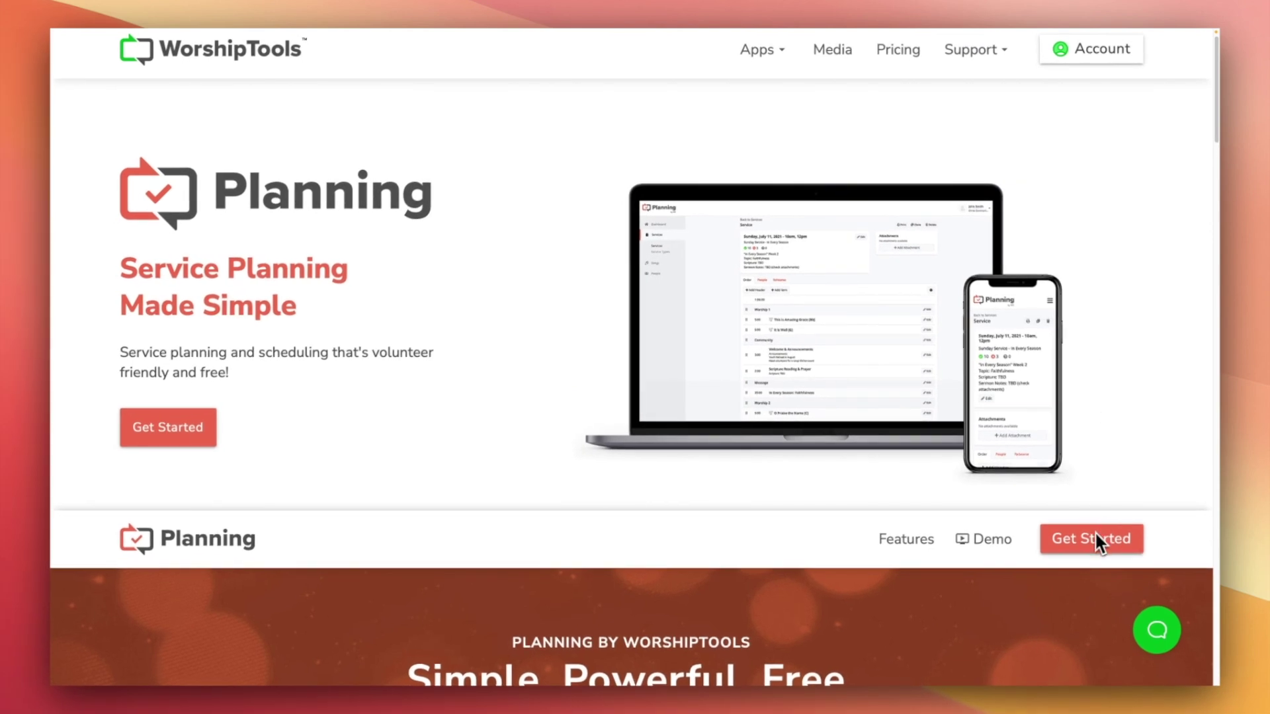
pyautogui.click(1068, 546)
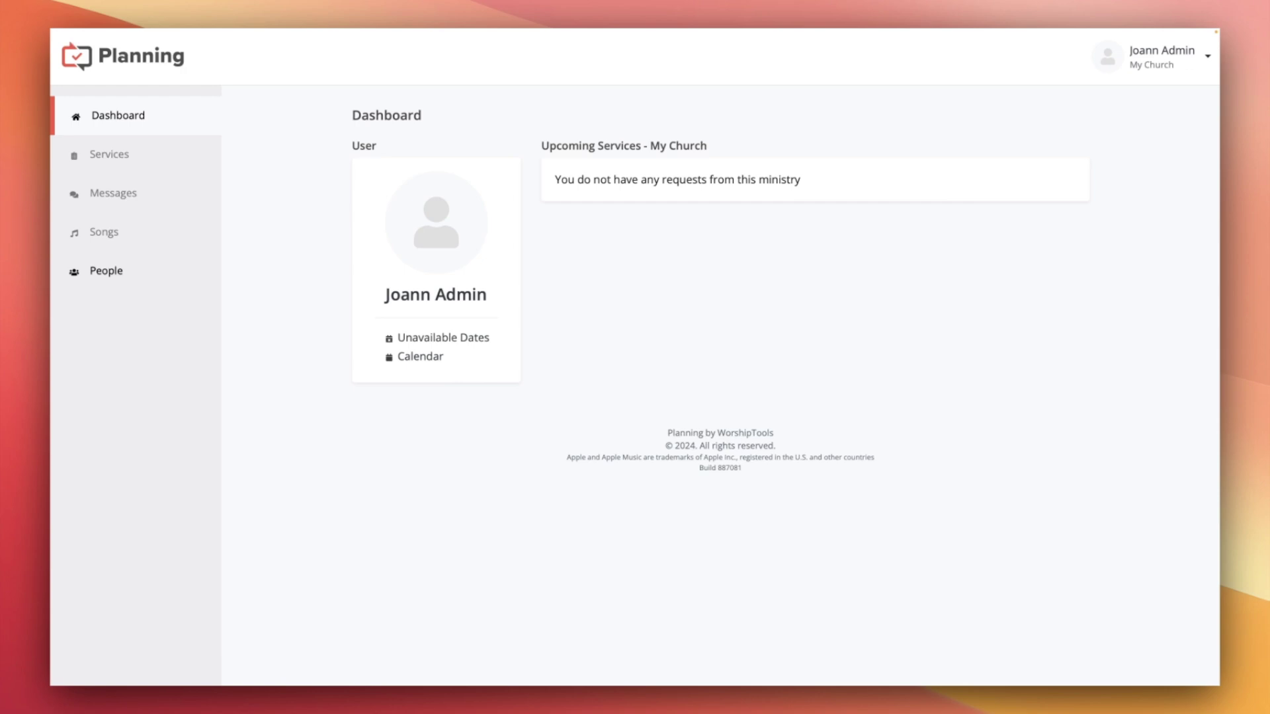
# Open the People list and check each member's permission labels.
pyautogui.click(106, 271)
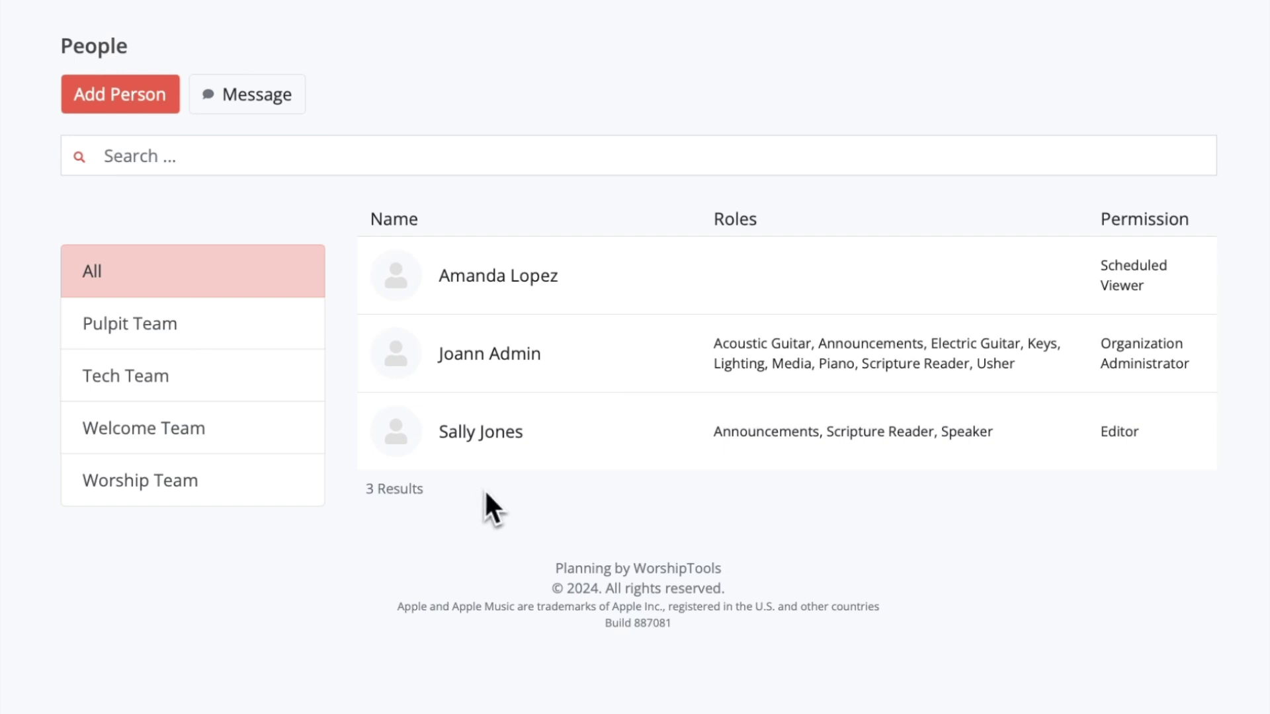
pyautogui.moveTo(1116, 299)
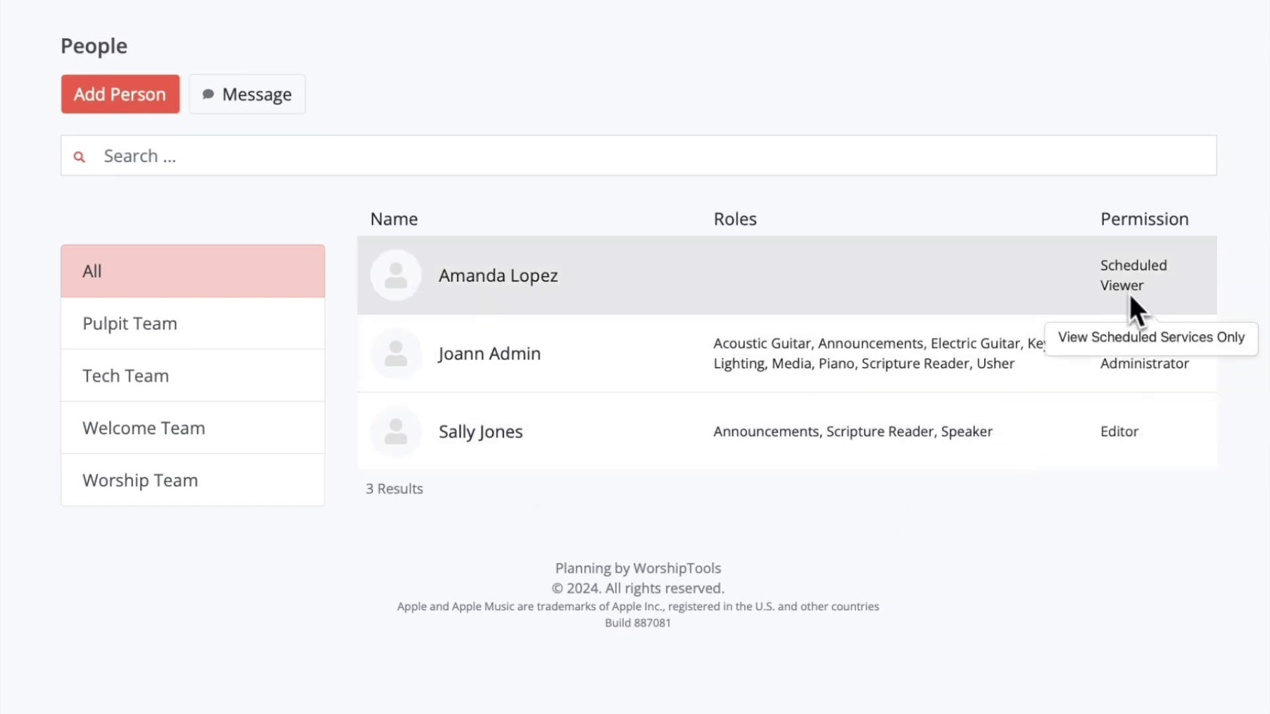
pyautogui.moveTo(1123, 463)
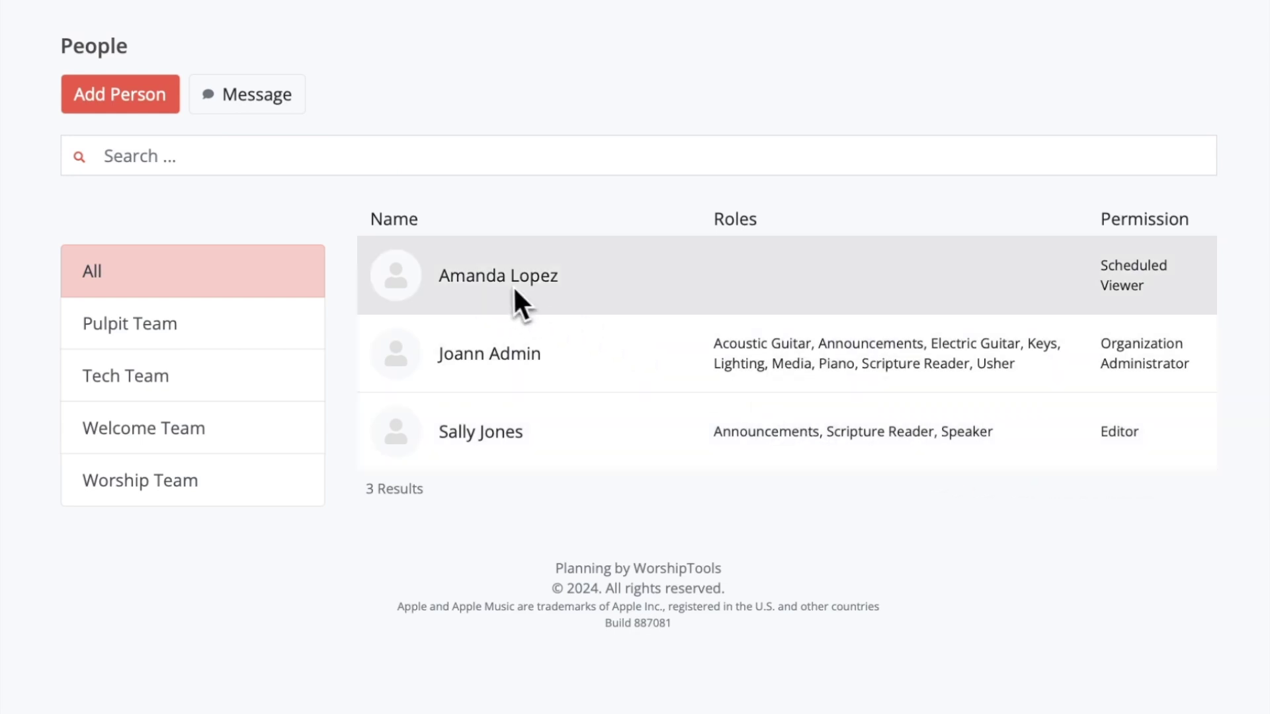
# Open the Scheduled Viewer member's Person page and begin editing it.
pyautogui.click(511, 292)
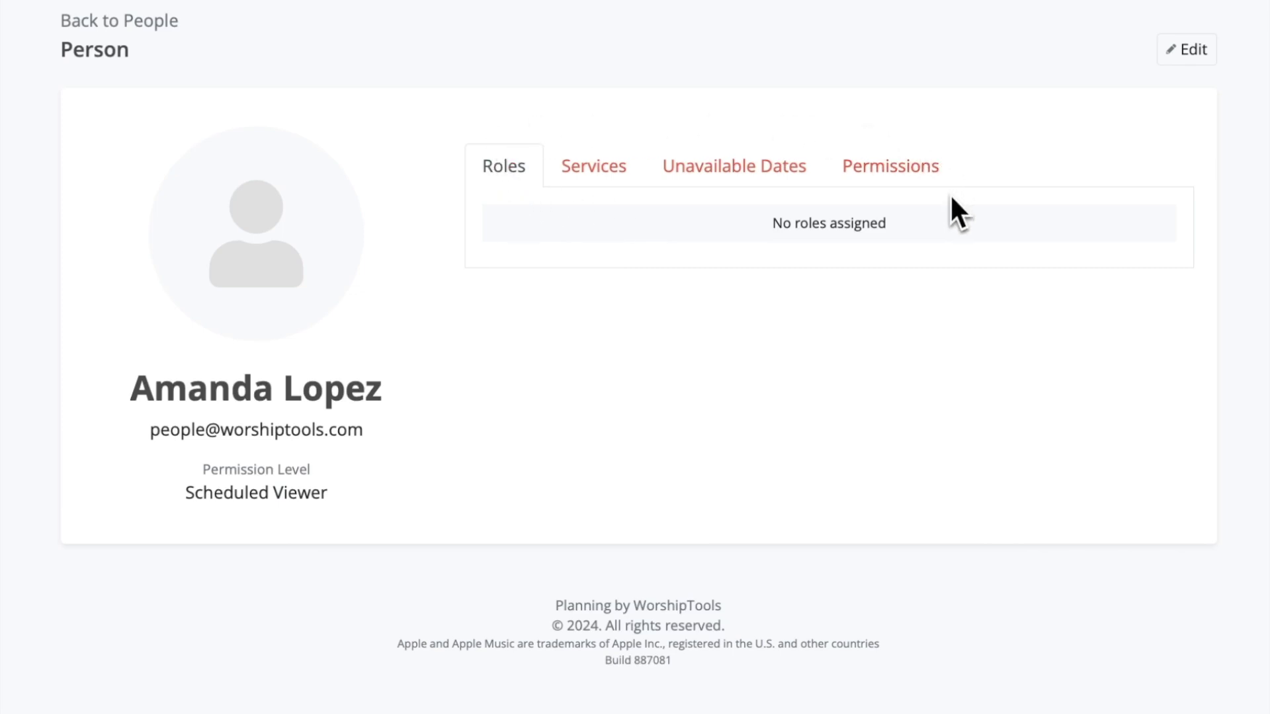
pyautogui.click(1189, 58)
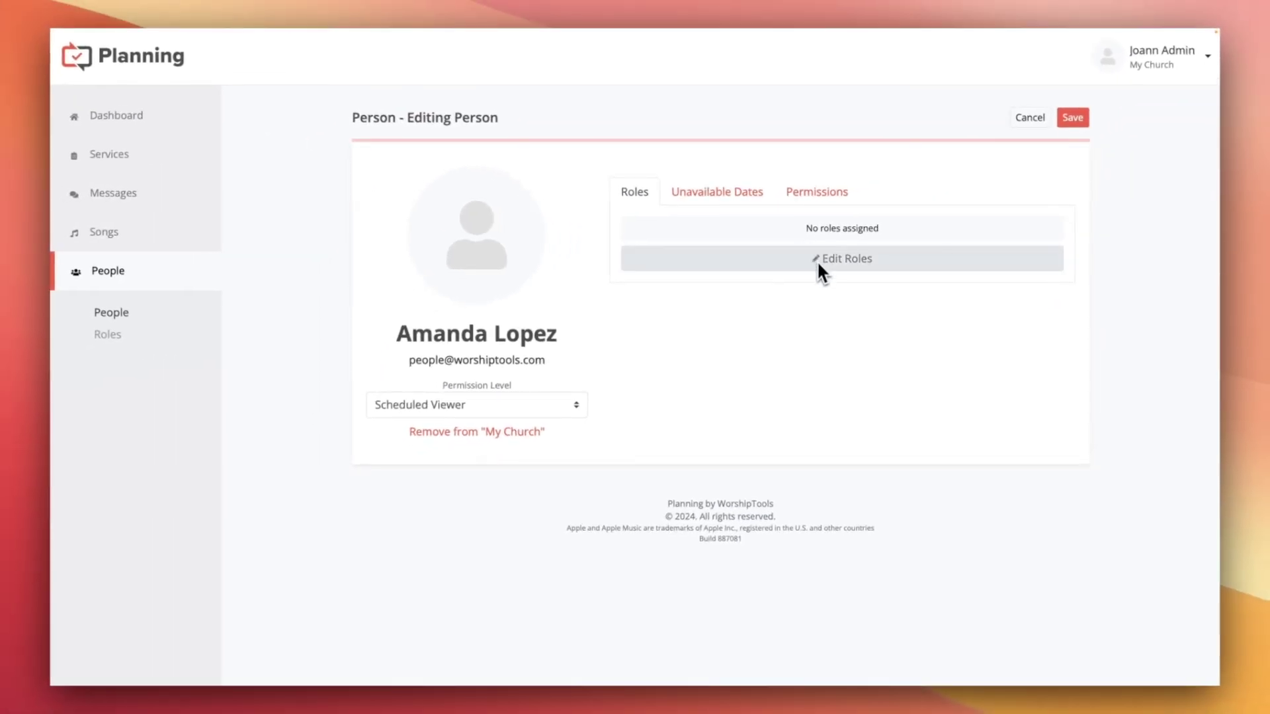
# Assign the Worship Team roles Piano and Keys to the member, also checking the Welcome Team.
pyautogui.click(819, 265)
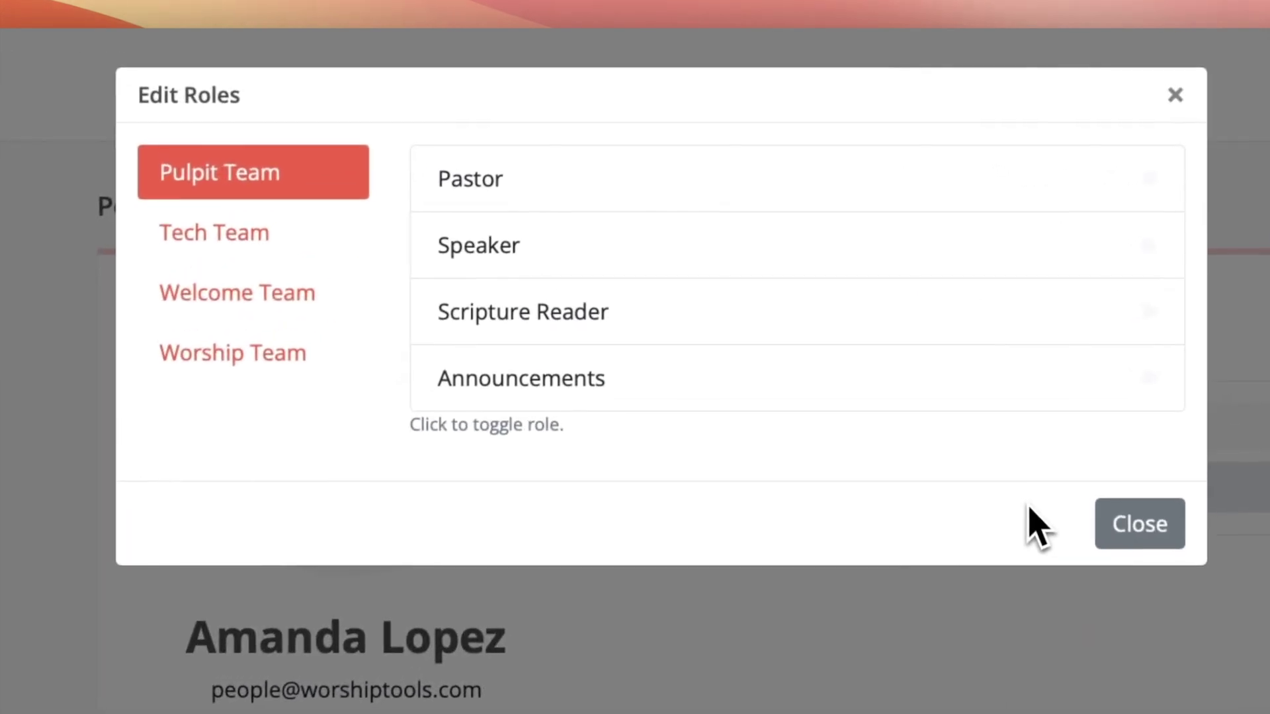
pyautogui.click(281, 371)
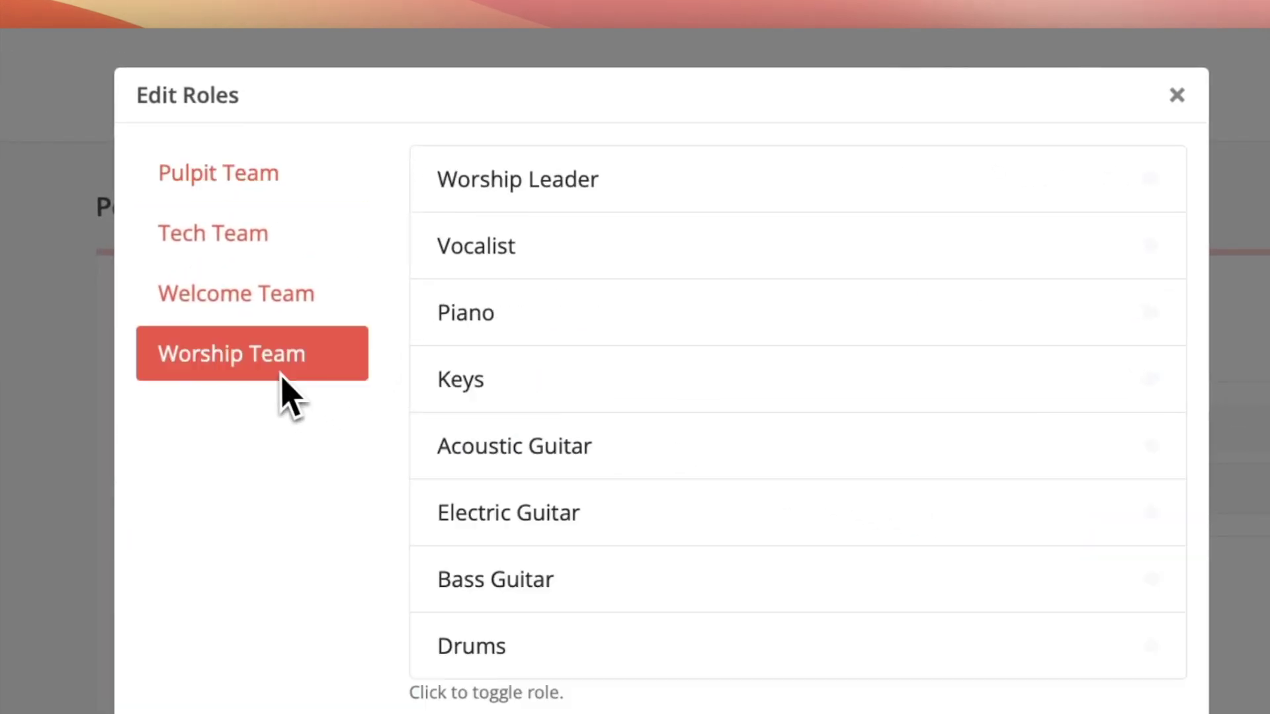
pyautogui.click(457, 336)
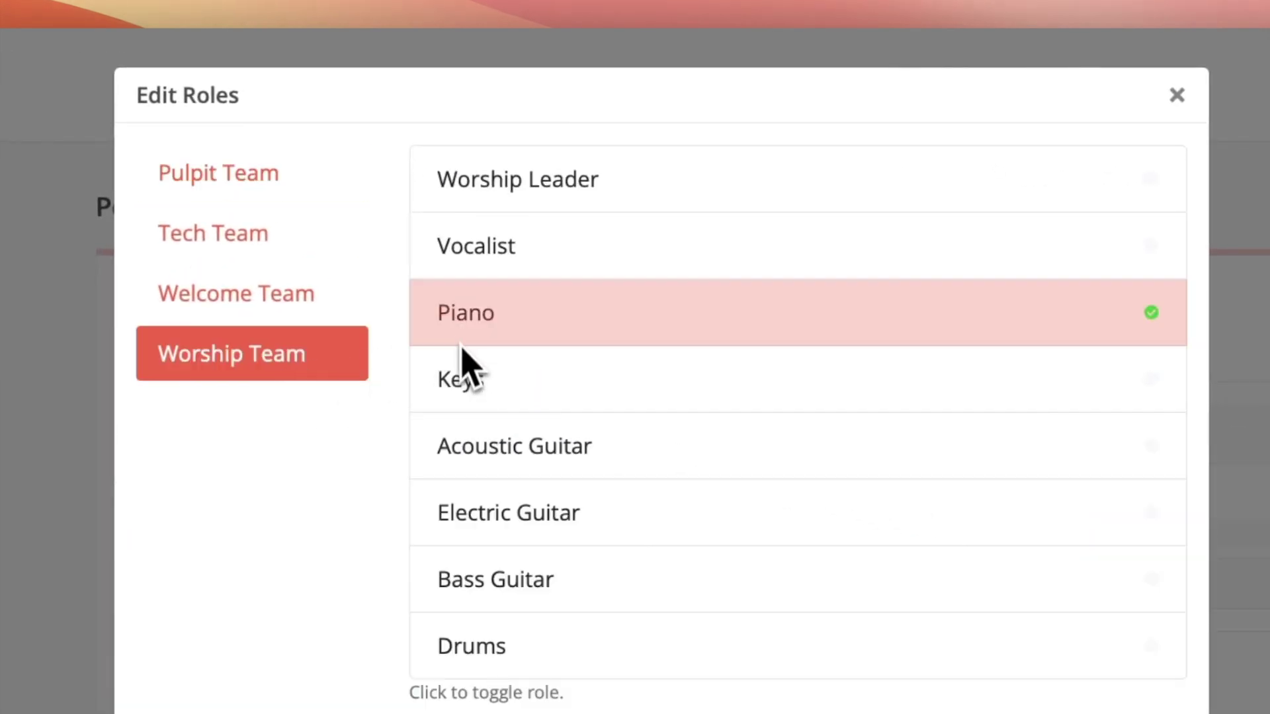
pyautogui.click(461, 390)
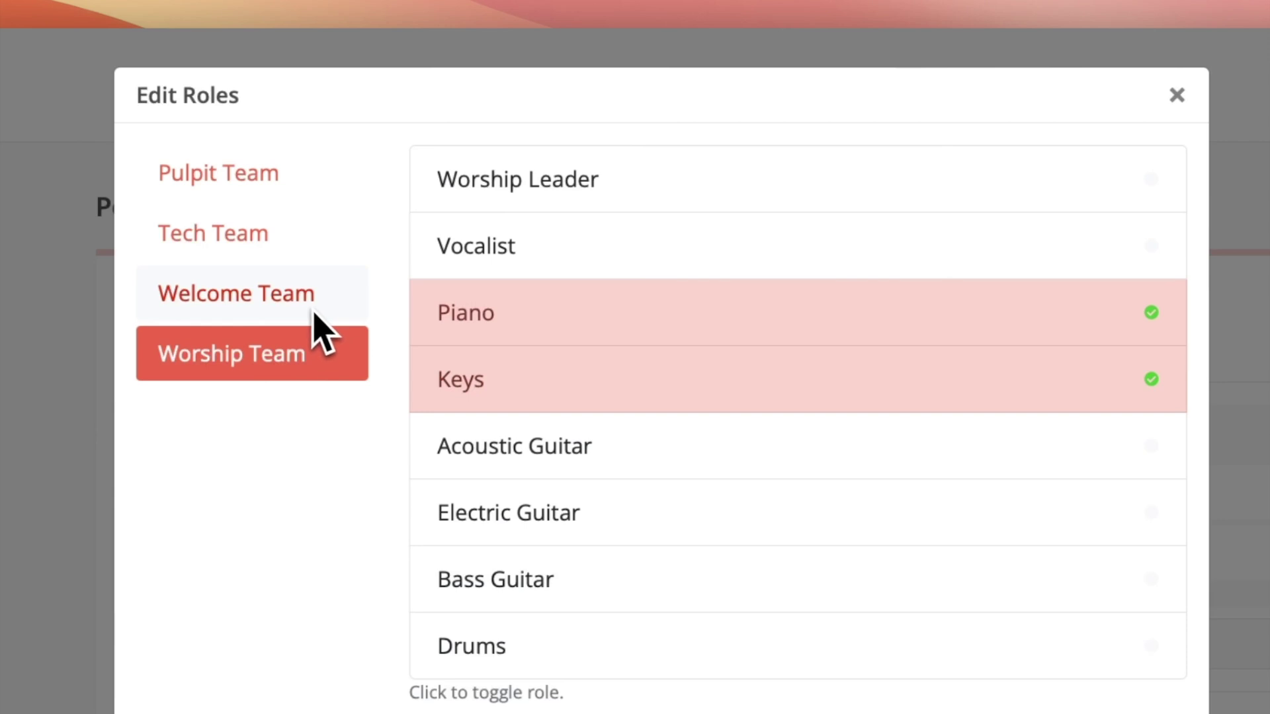
pyautogui.click(323, 332)
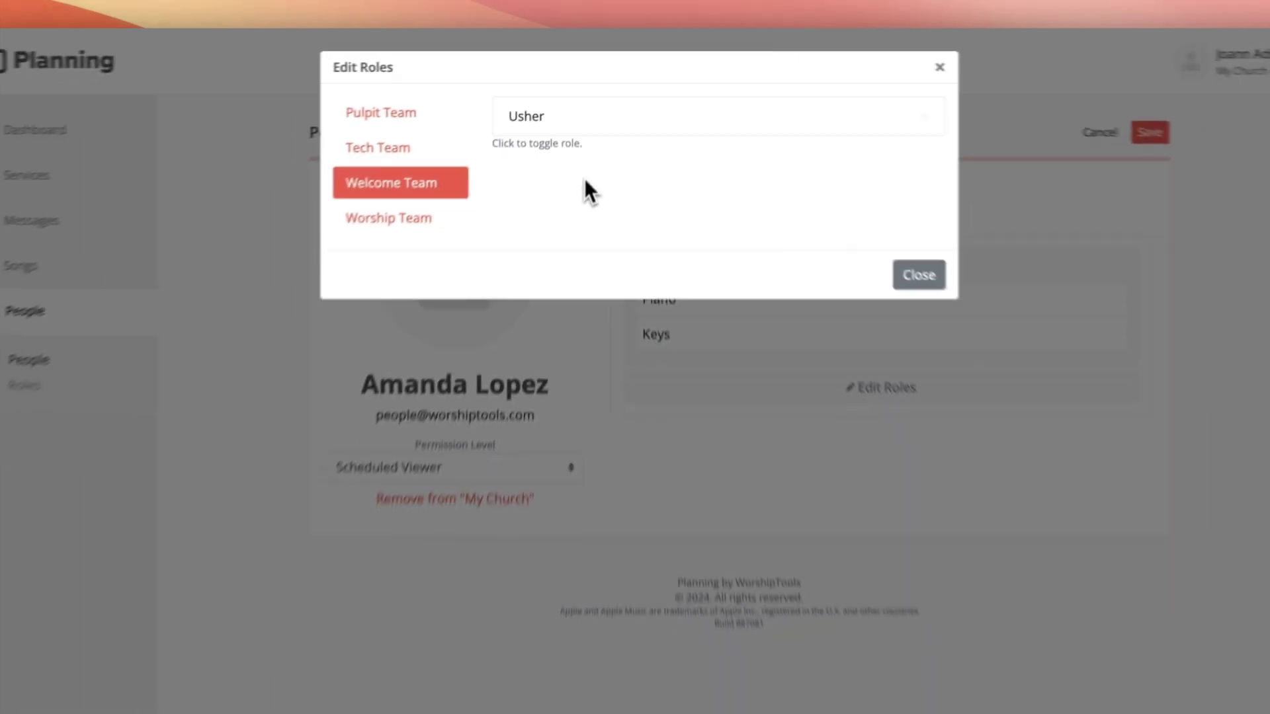
pyautogui.click(880, 241)
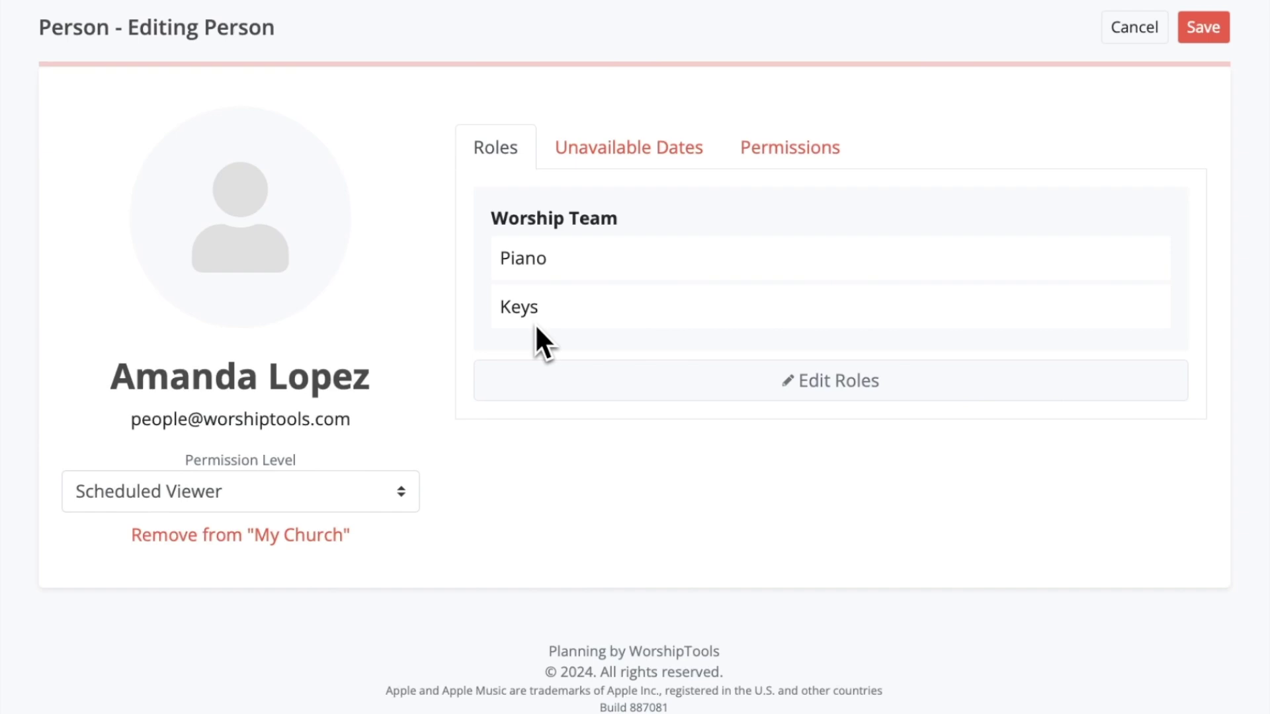
# Add an unavailable period from August 1 to August 9, 2024, then view the permission settings.
pyautogui.click(597, 166)
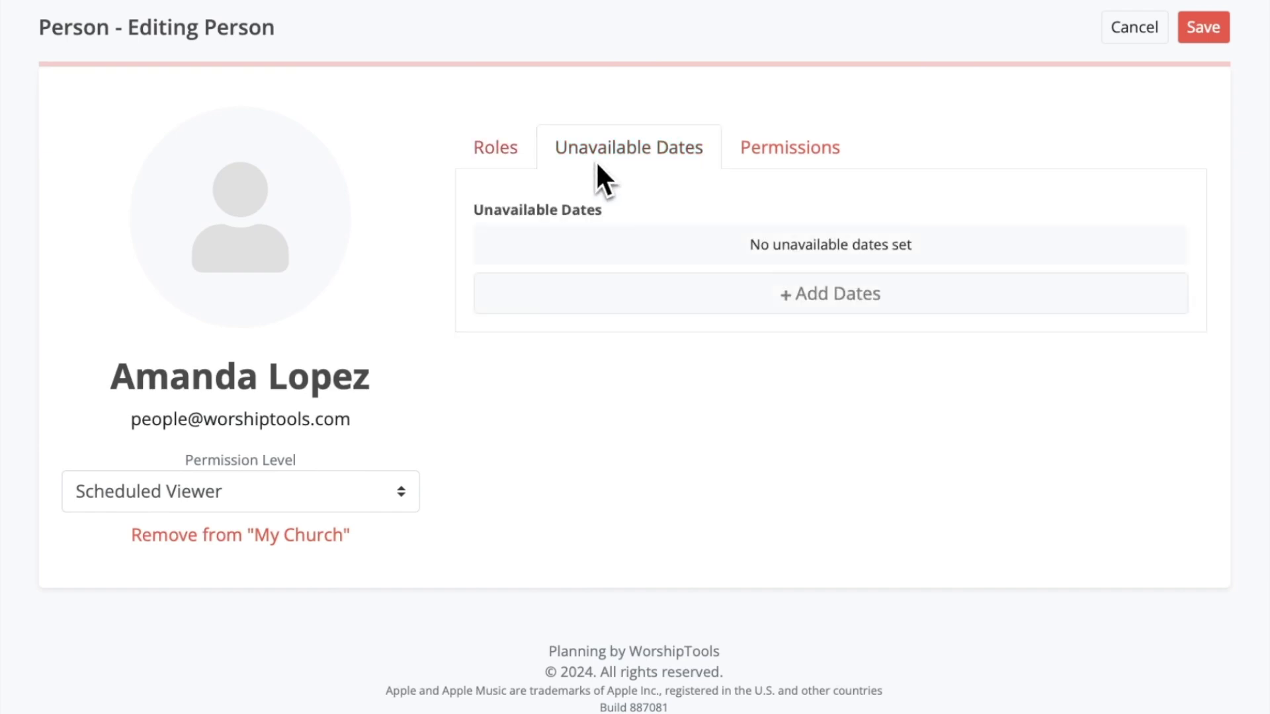
pyautogui.click(670, 291)
pyautogui.click(667, 304)
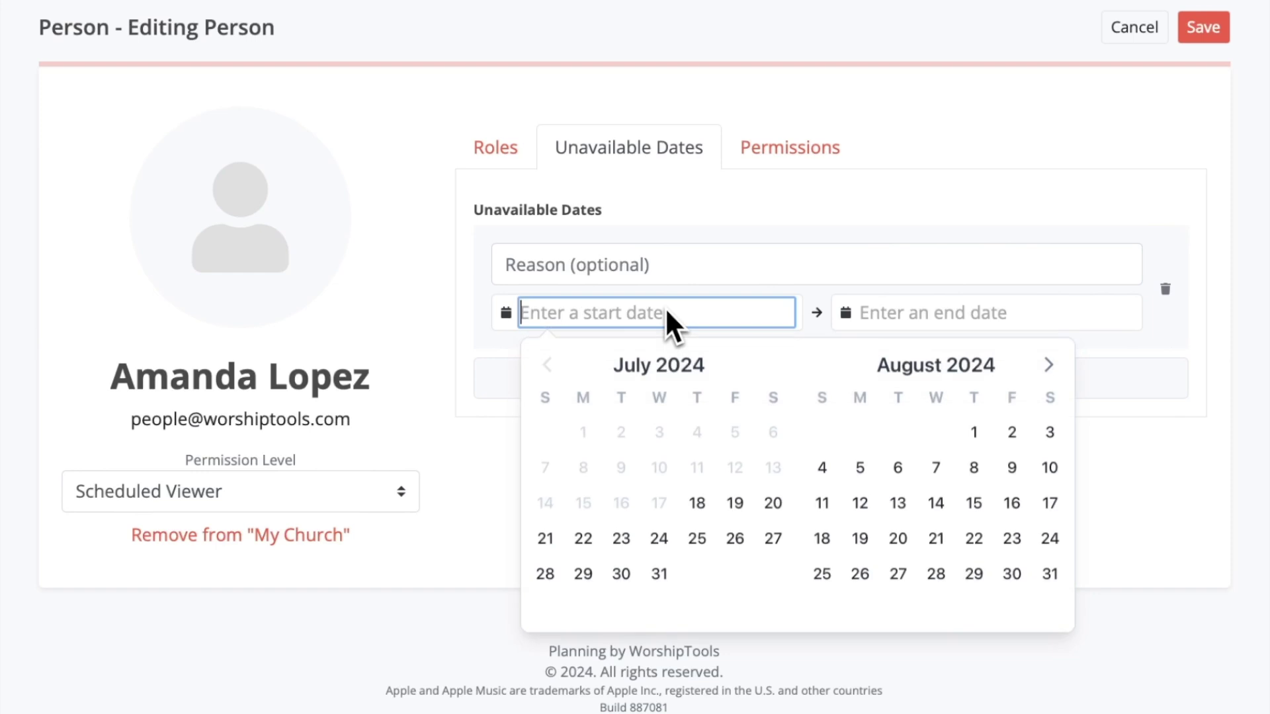
pyautogui.click(974, 433)
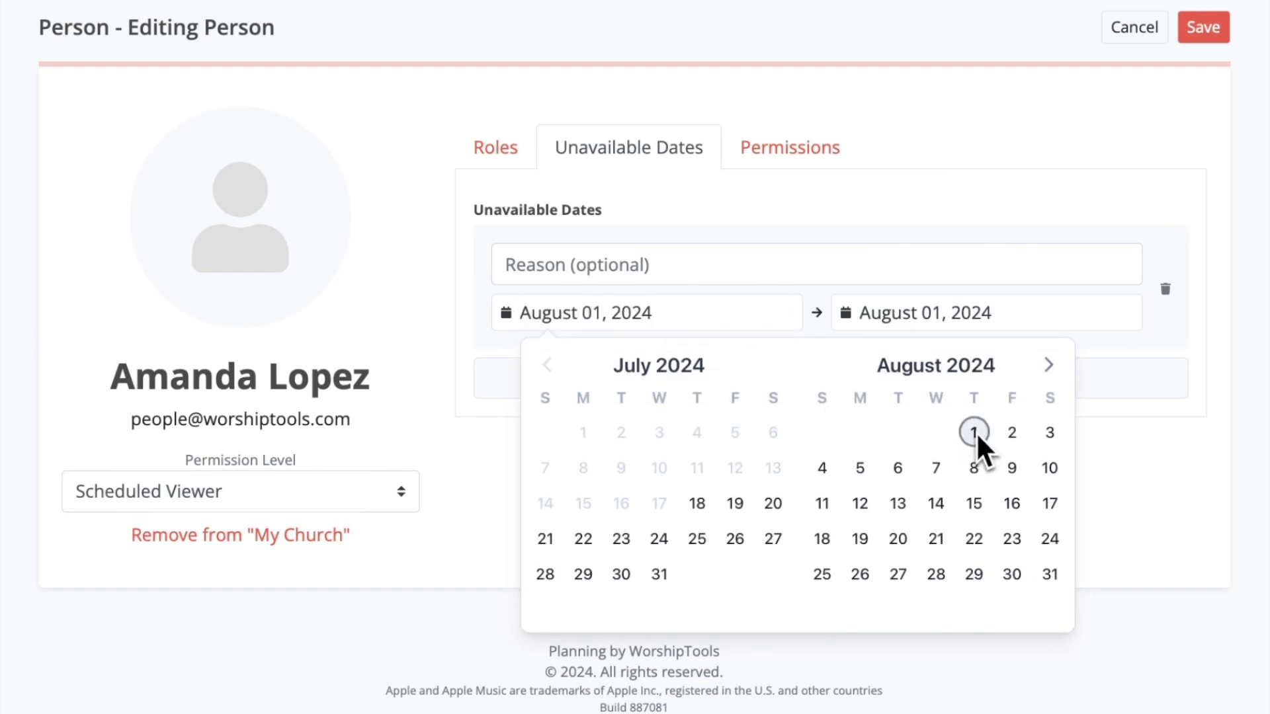
pyautogui.click(1012, 469)
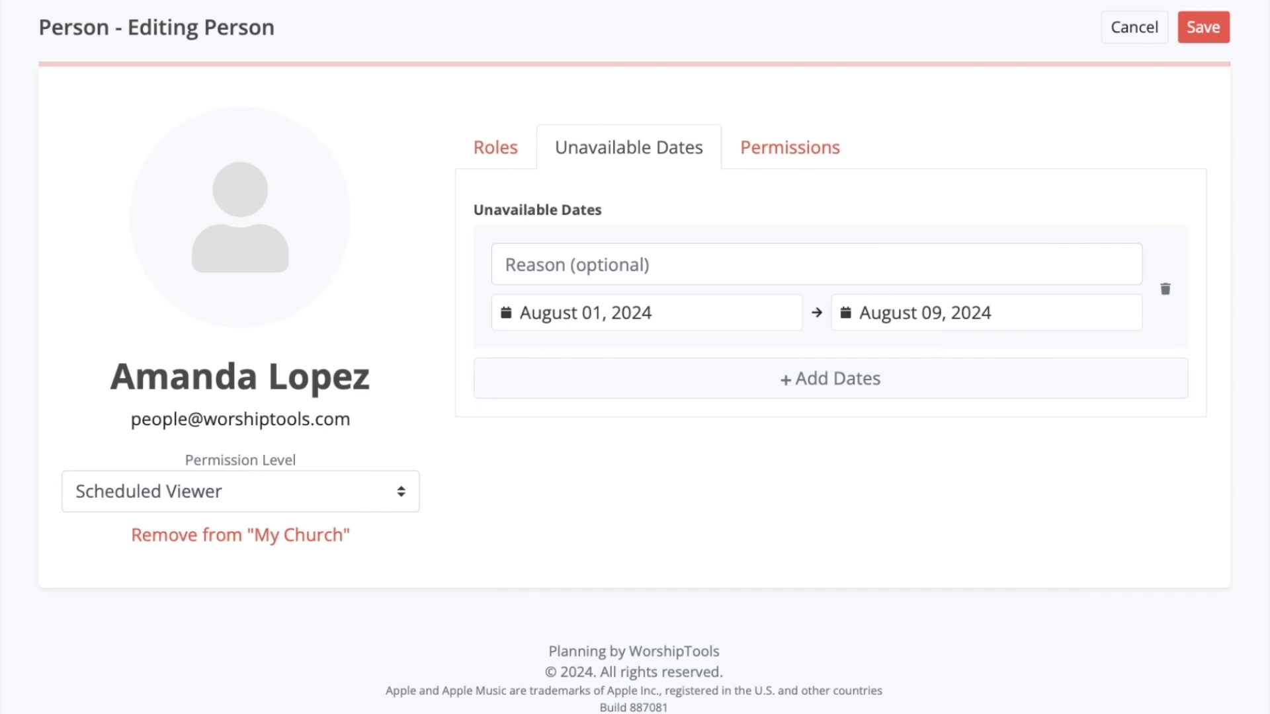
pyautogui.click(796, 166)
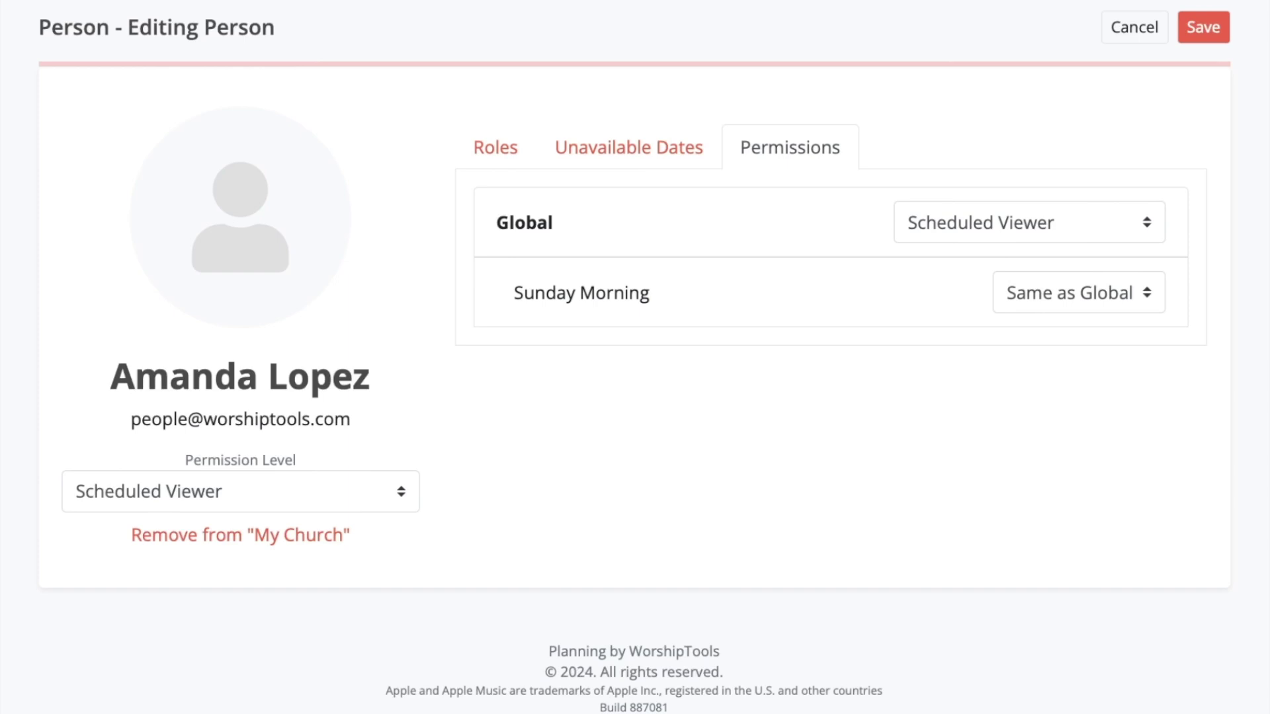
# Set the Global permission to Viewer and save the person.
pyautogui.click(995, 234)
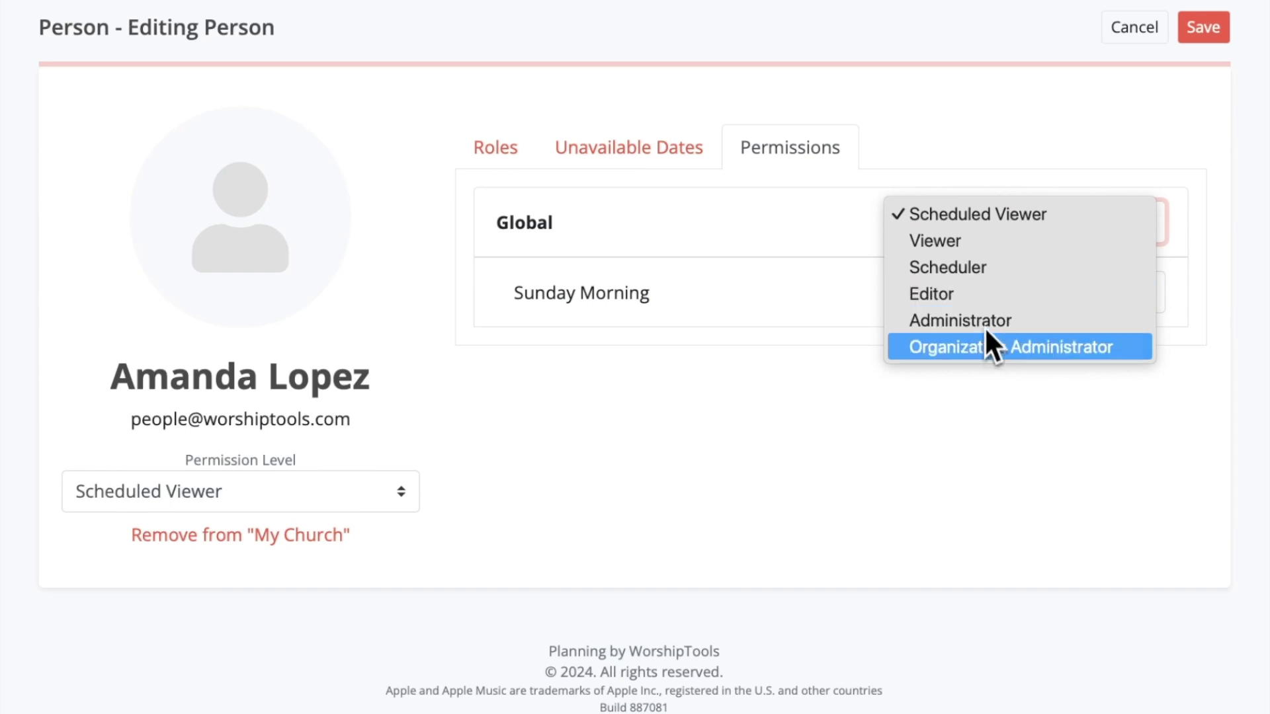
pyautogui.click(980, 392)
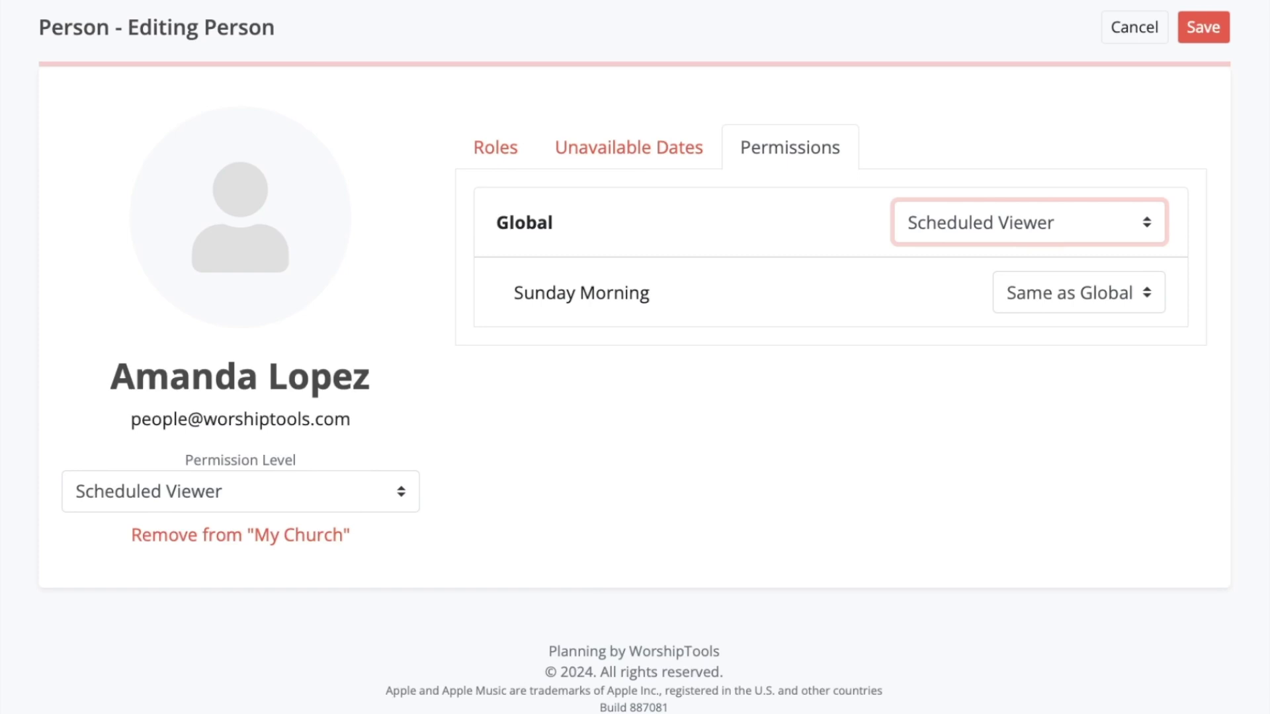
pyautogui.click(982, 232)
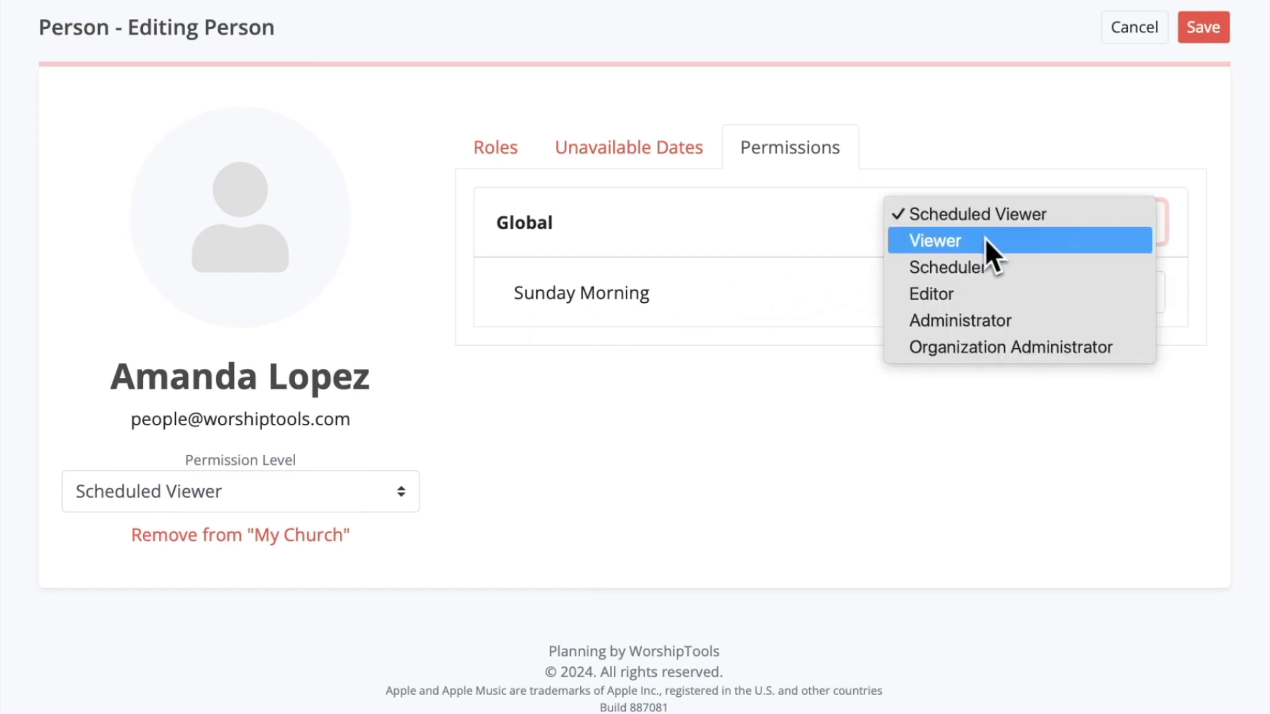
pyautogui.click(960, 248)
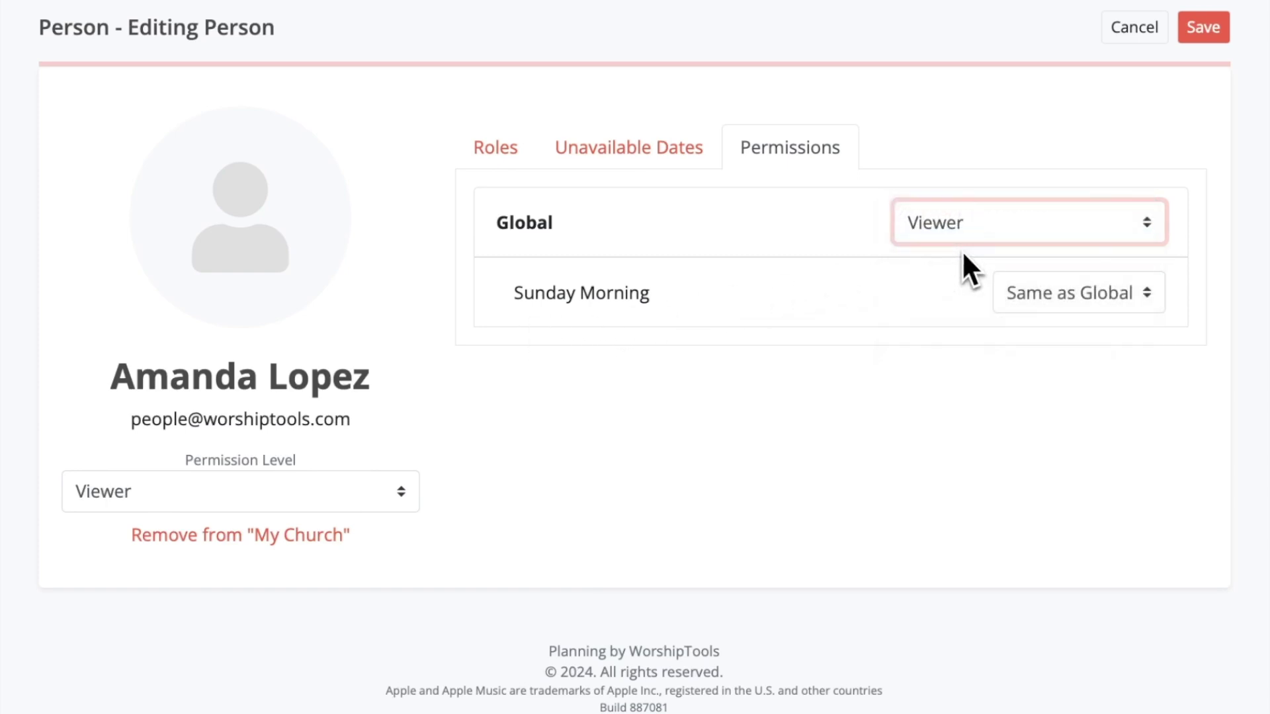
pyautogui.click(1202, 36)
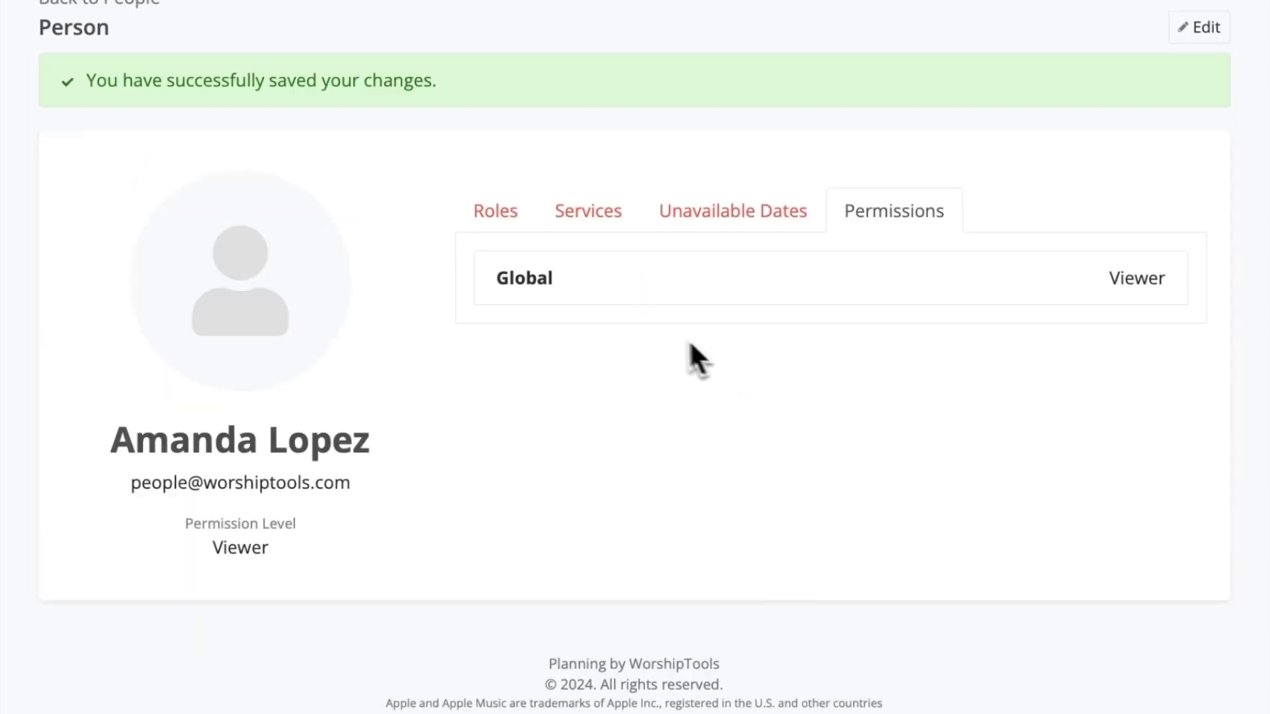
# Review the Roles, Services, Unavailable Dates and Permissions tabs, then return to People.
pyautogui.click(522, 223)
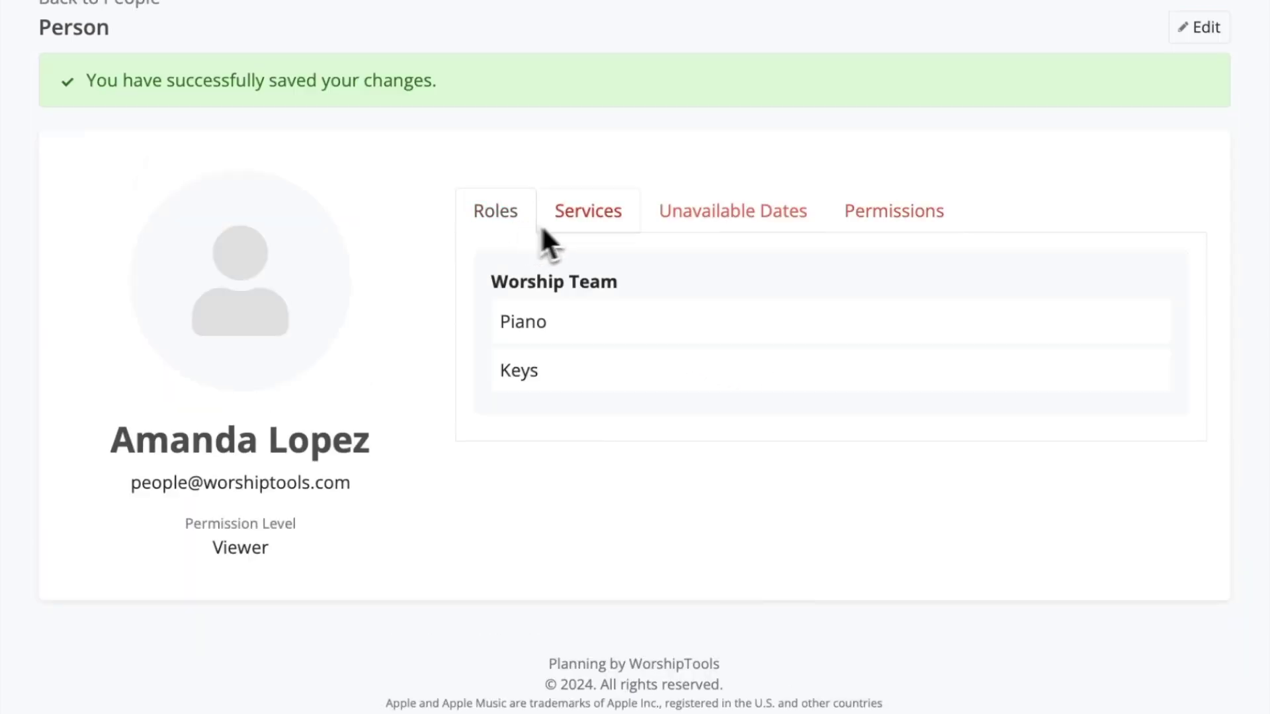
pyautogui.click(605, 221)
pyautogui.click(688, 225)
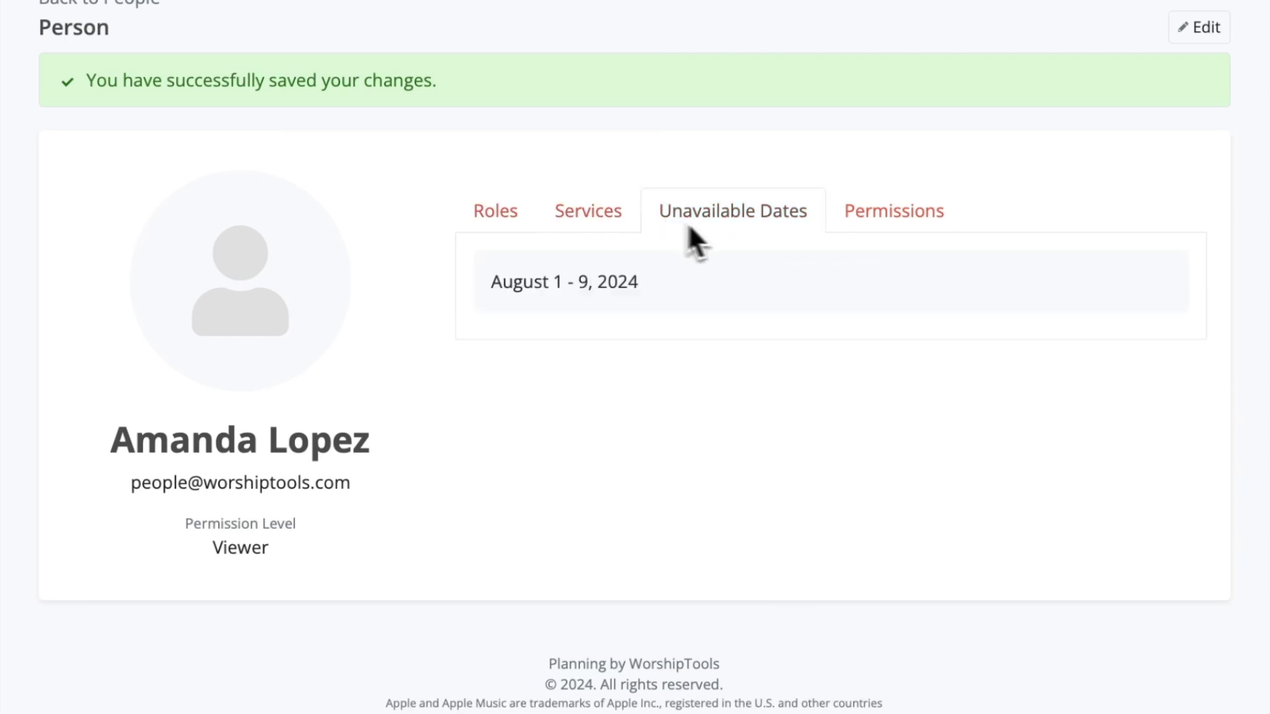
pyautogui.click(866, 225)
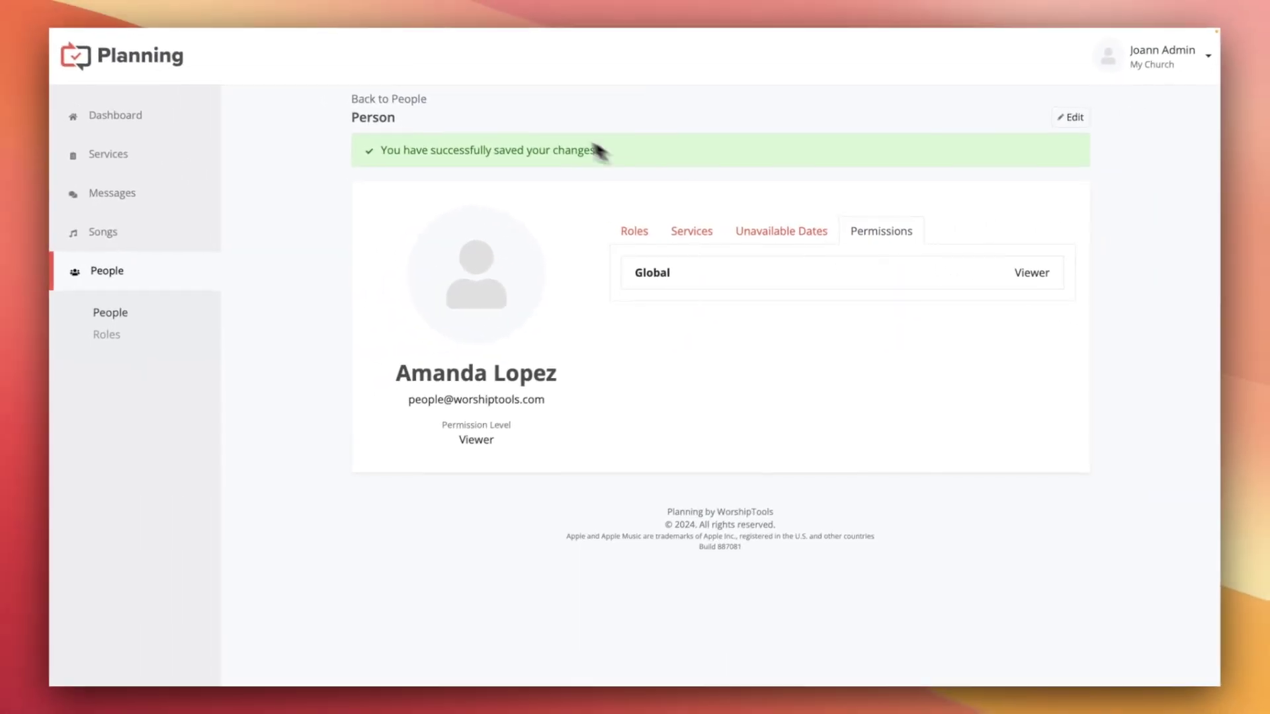
pyautogui.click(423, 100)
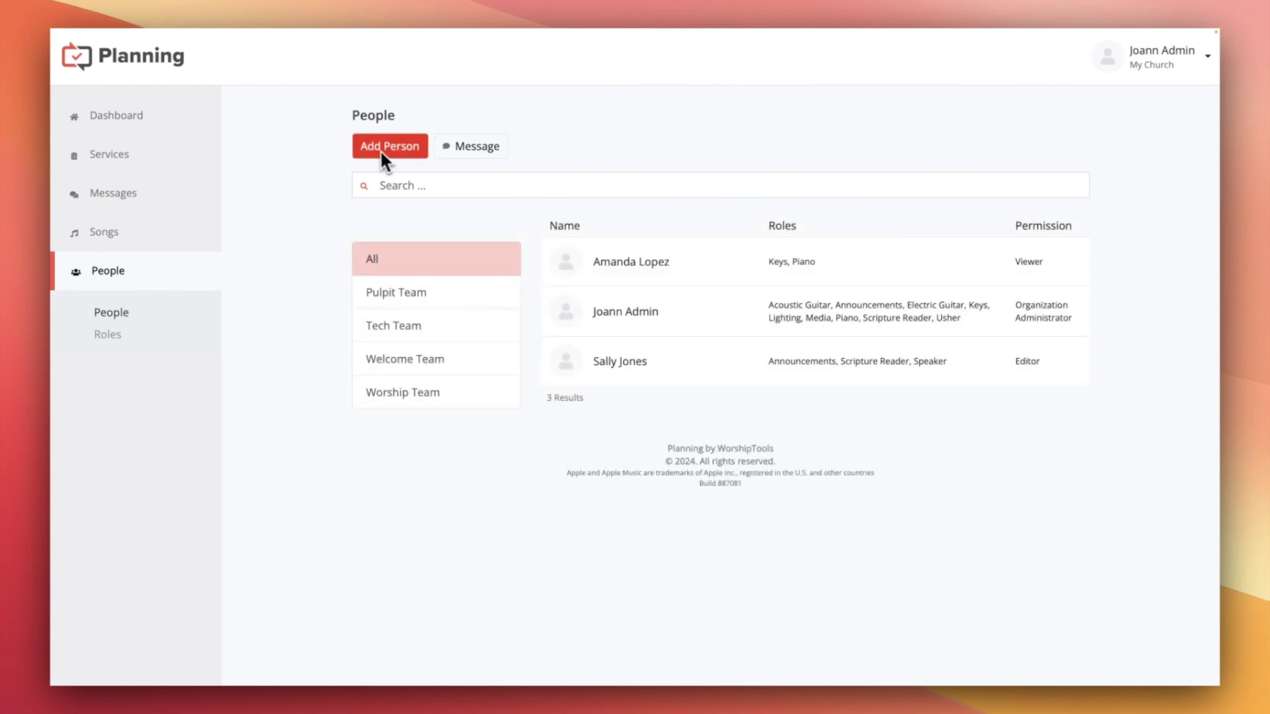
# Open a blank new-person form, step through its fields, then cancel and confirm discarding it.
pyautogui.click(401, 150)
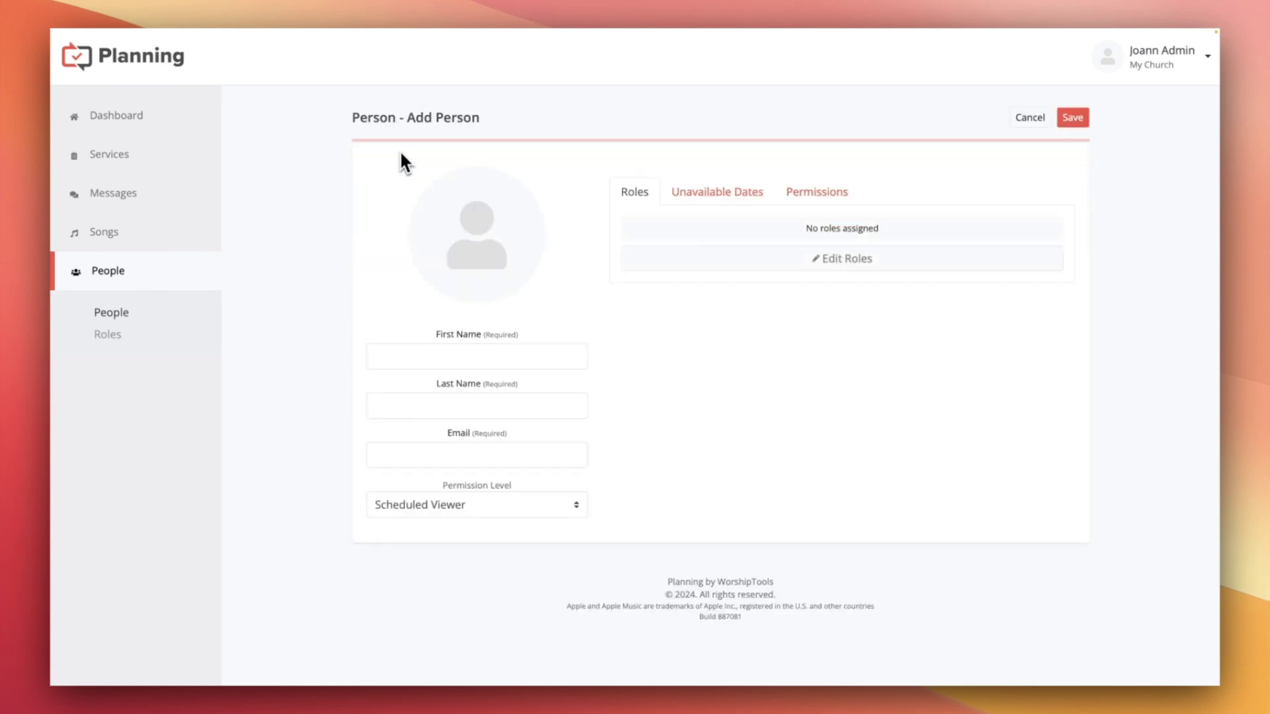
pyautogui.click(448, 364)
pyautogui.click(439, 410)
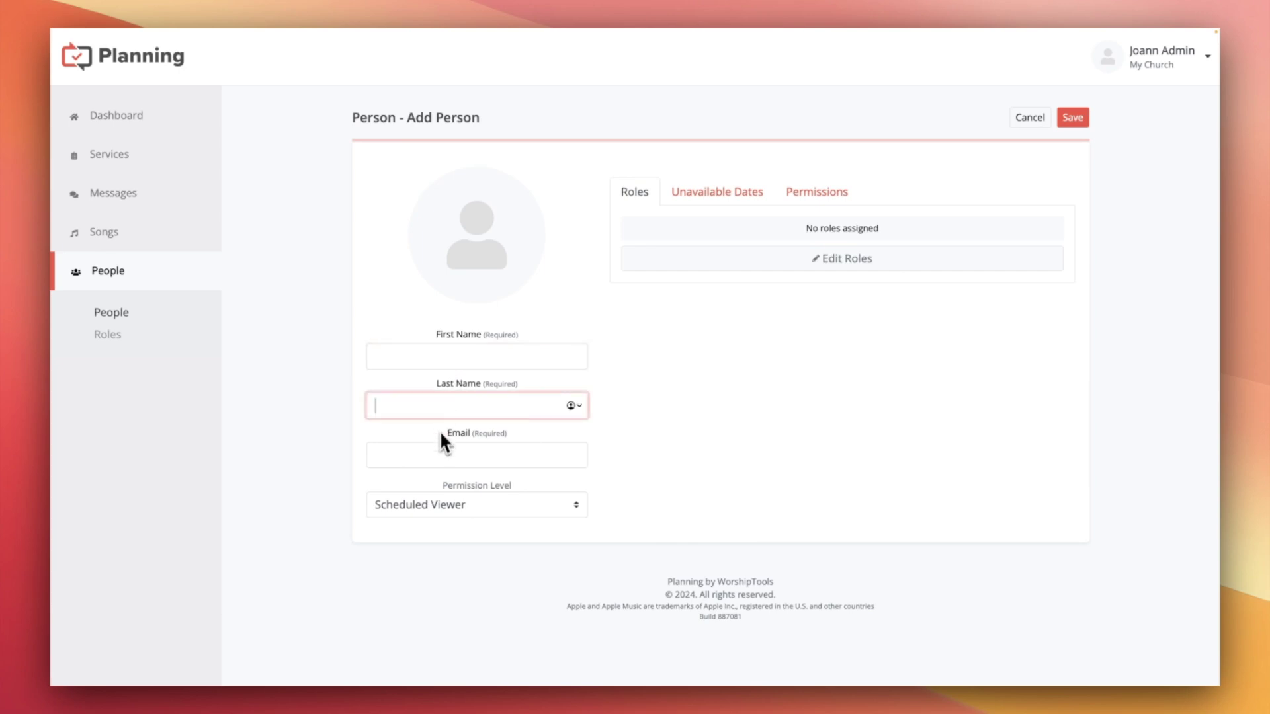
pyautogui.click(438, 454)
pyautogui.click(433, 506)
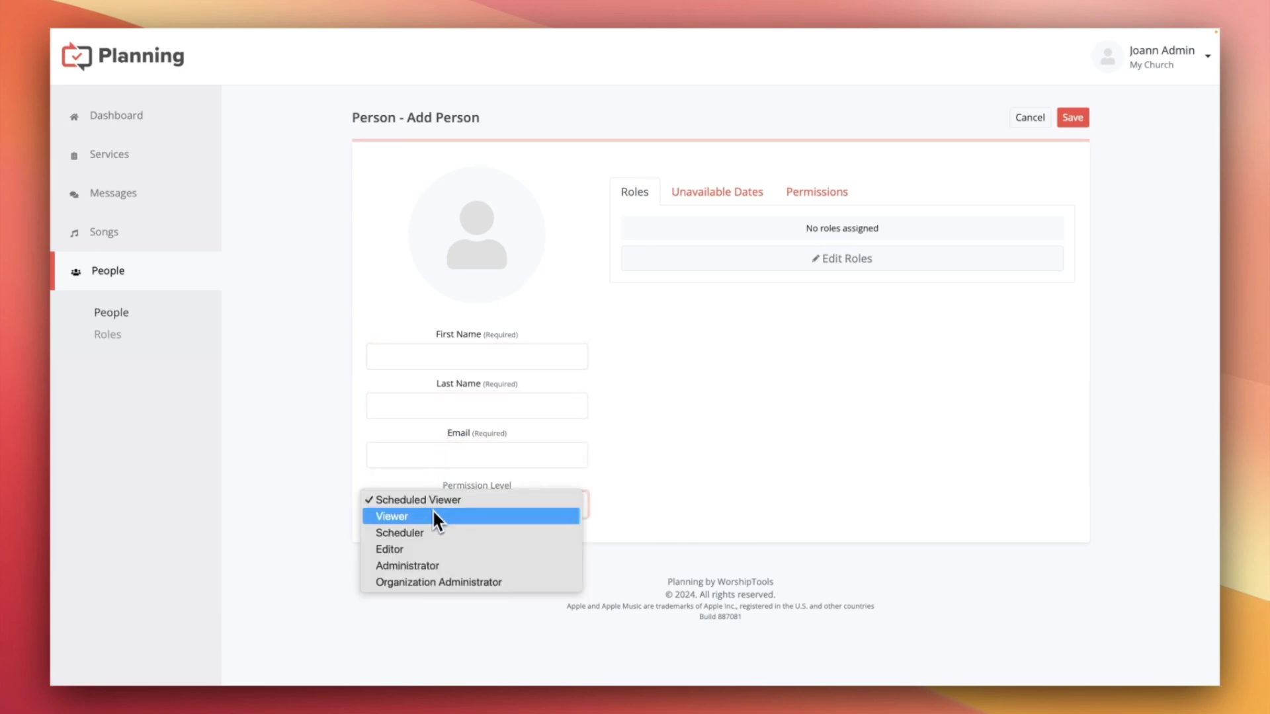
pyautogui.click(610, 503)
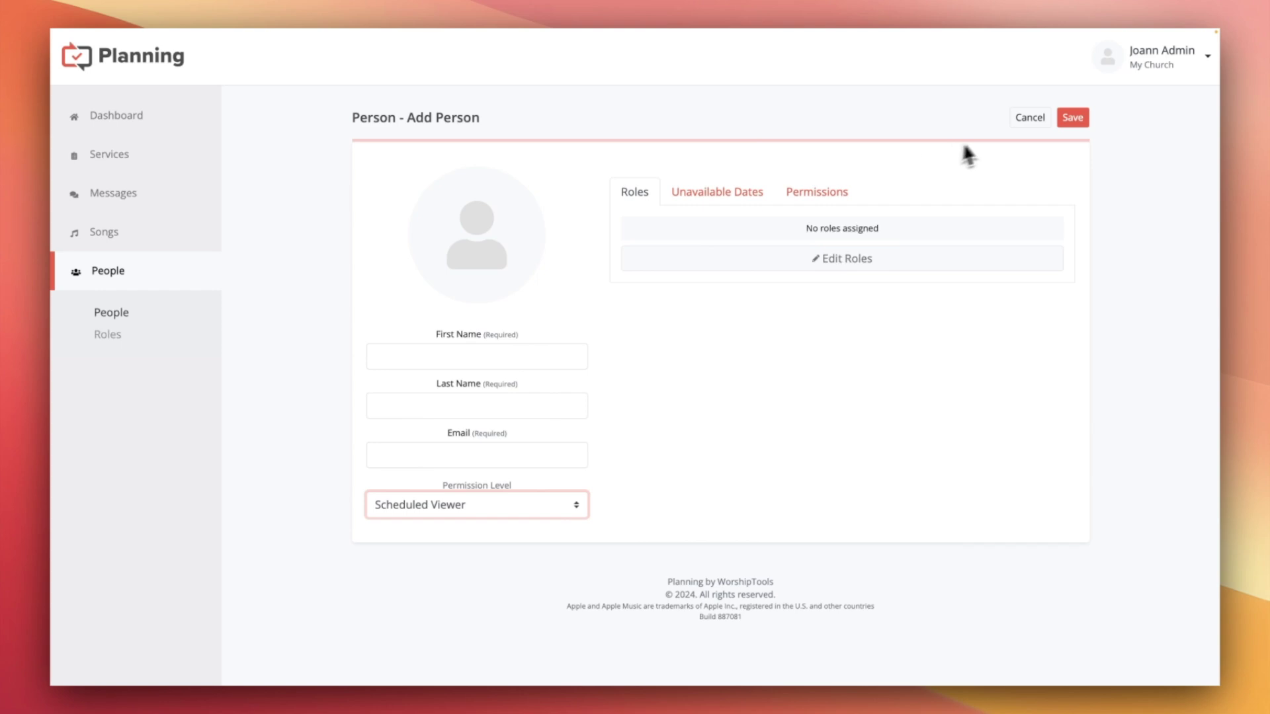
pyautogui.click(1027, 119)
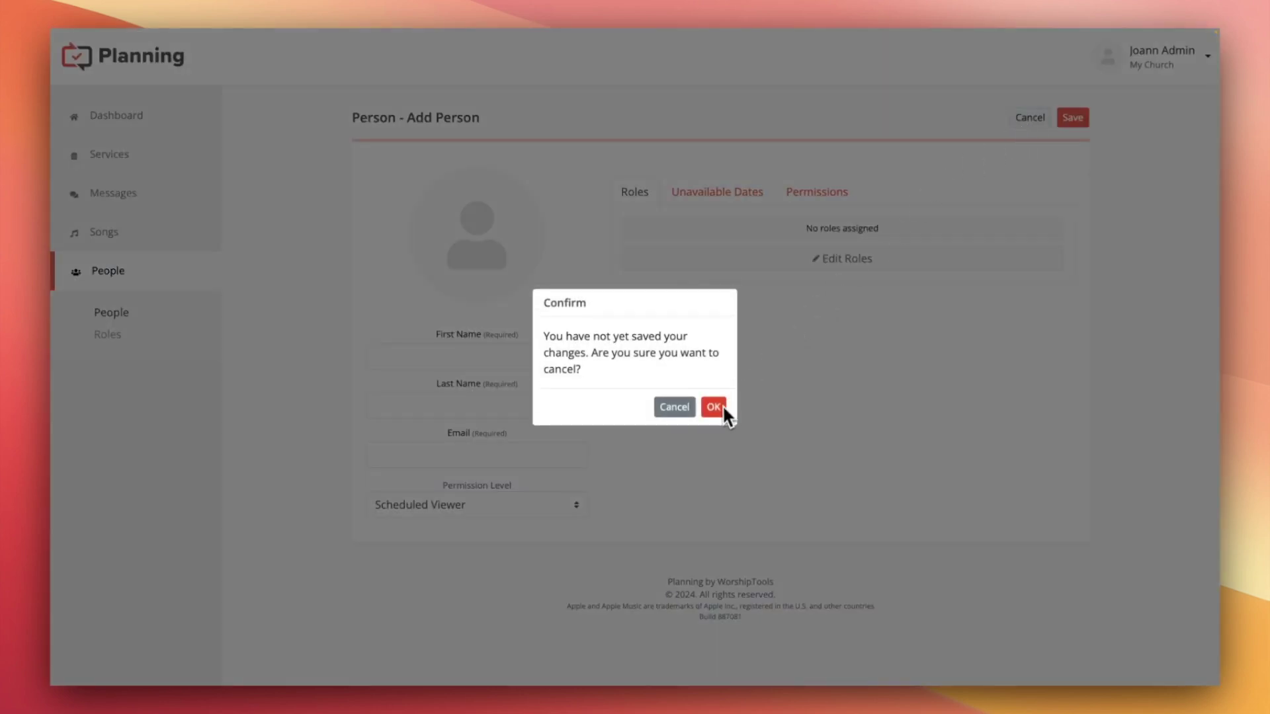
pyautogui.click(721, 406)
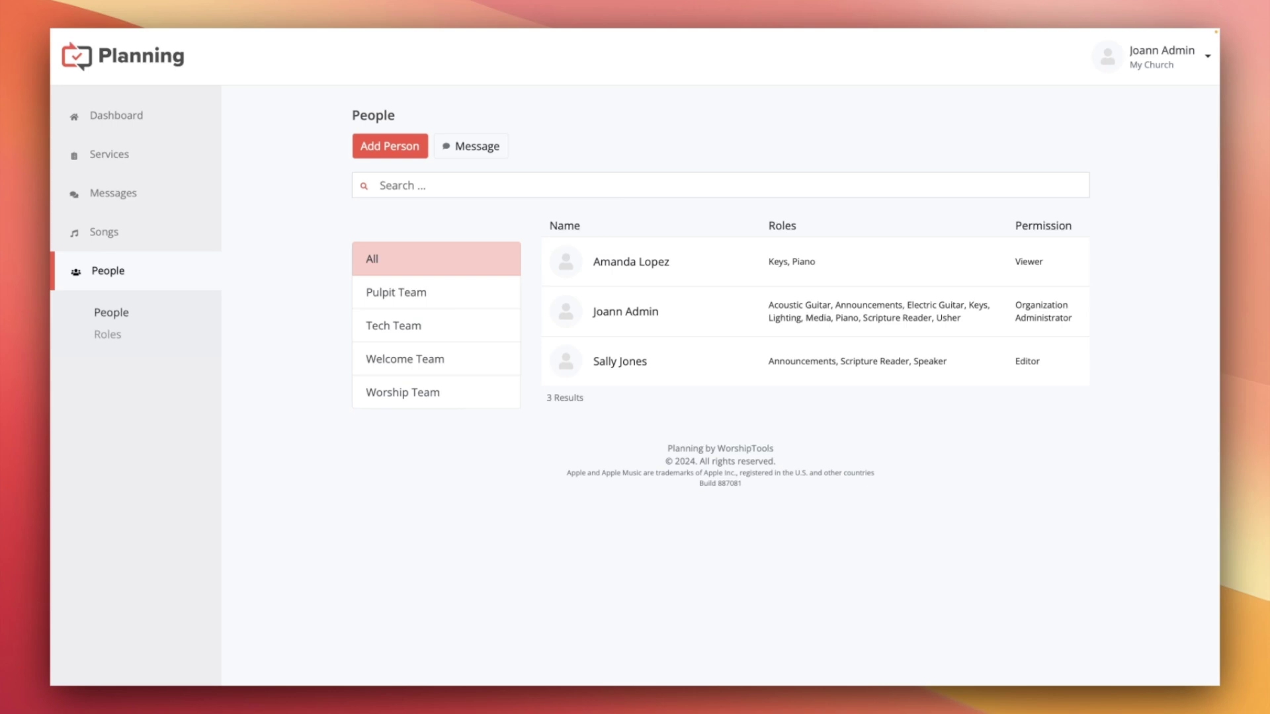
# Go to the Roles page listing the Pulpit Team roles.
pyautogui.click(112, 341)
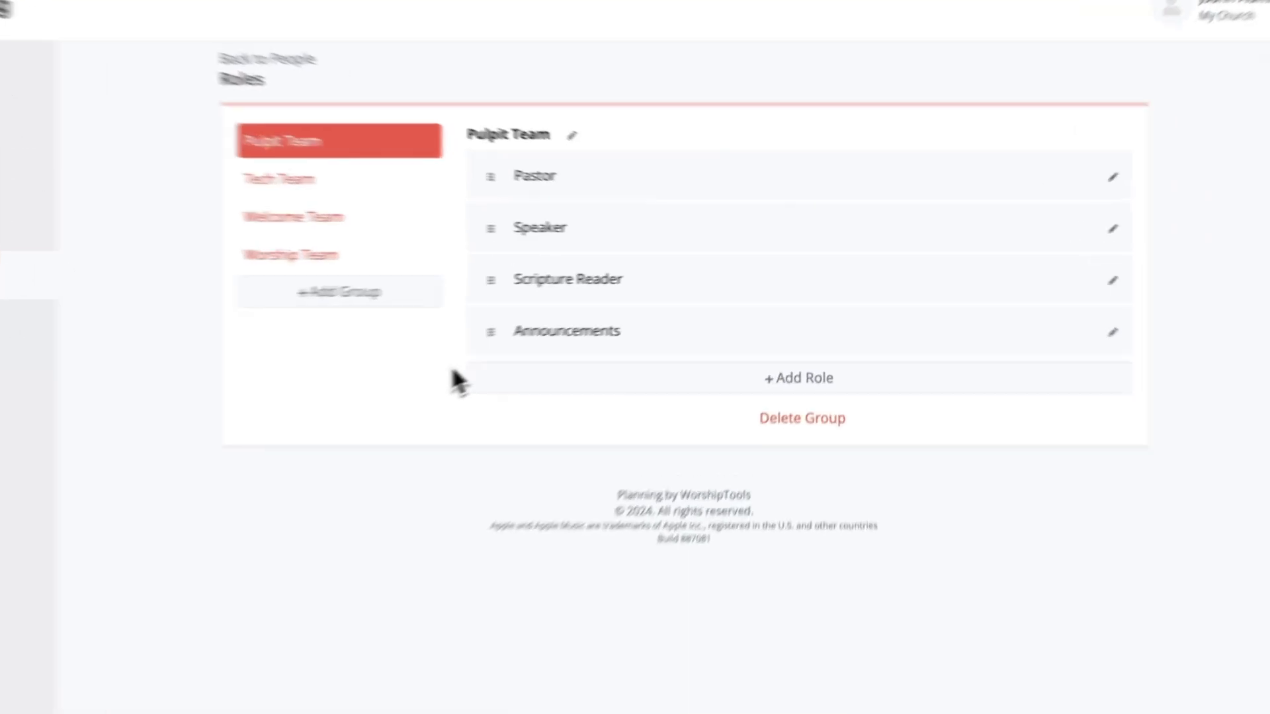
# Add a 'Greeter' role with one assigned person to the Welcome Team, then go to Services.
pyautogui.click(141, 158)
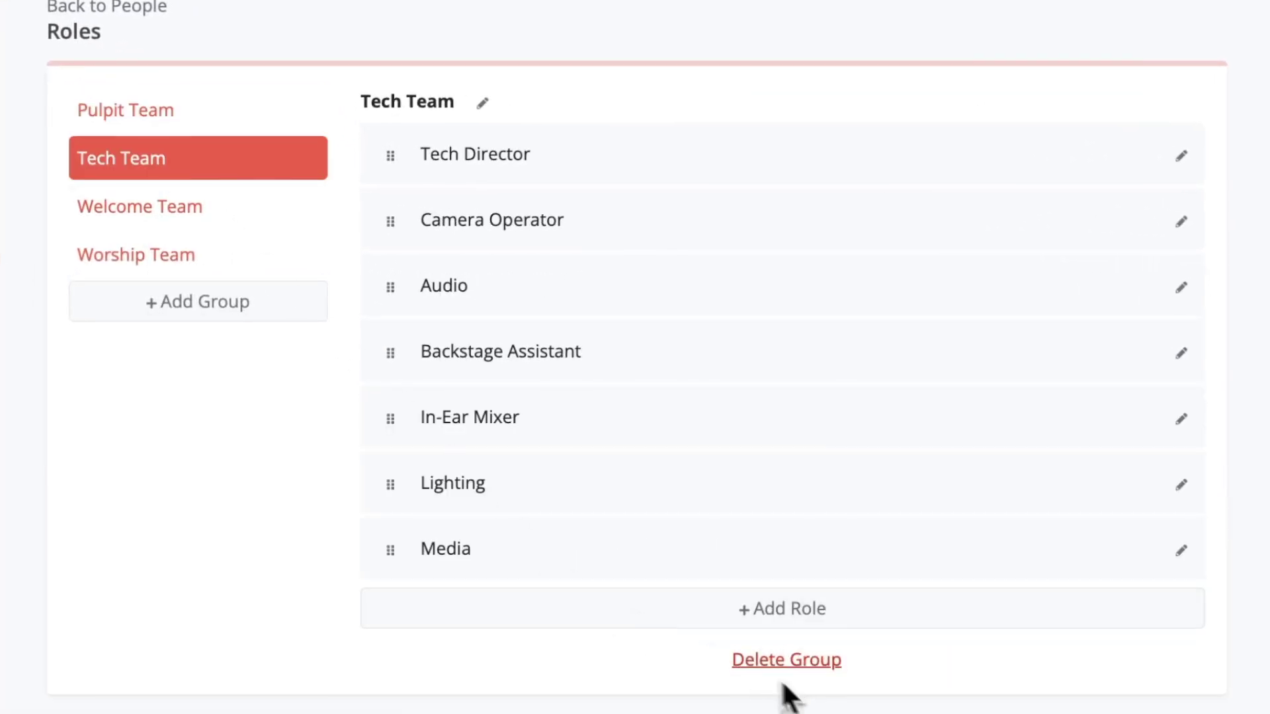
pyautogui.click(189, 215)
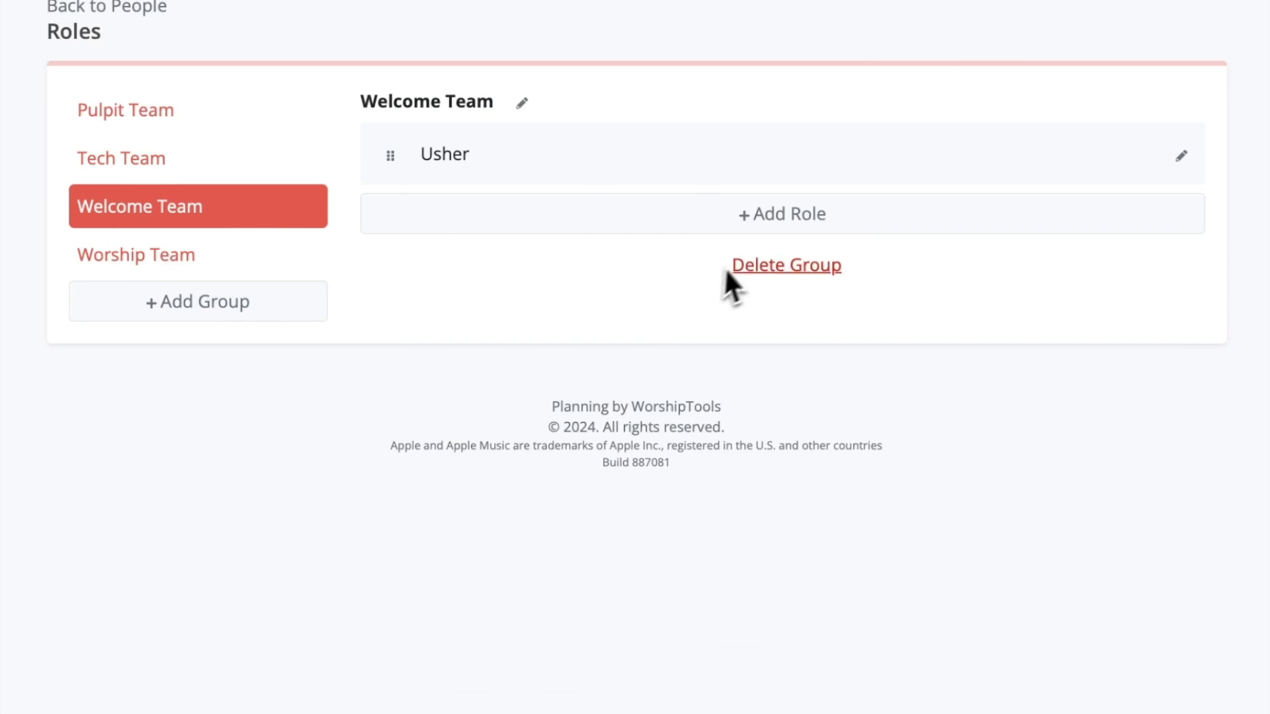
pyautogui.click(774, 214)
pyautogui.click(553, 389)
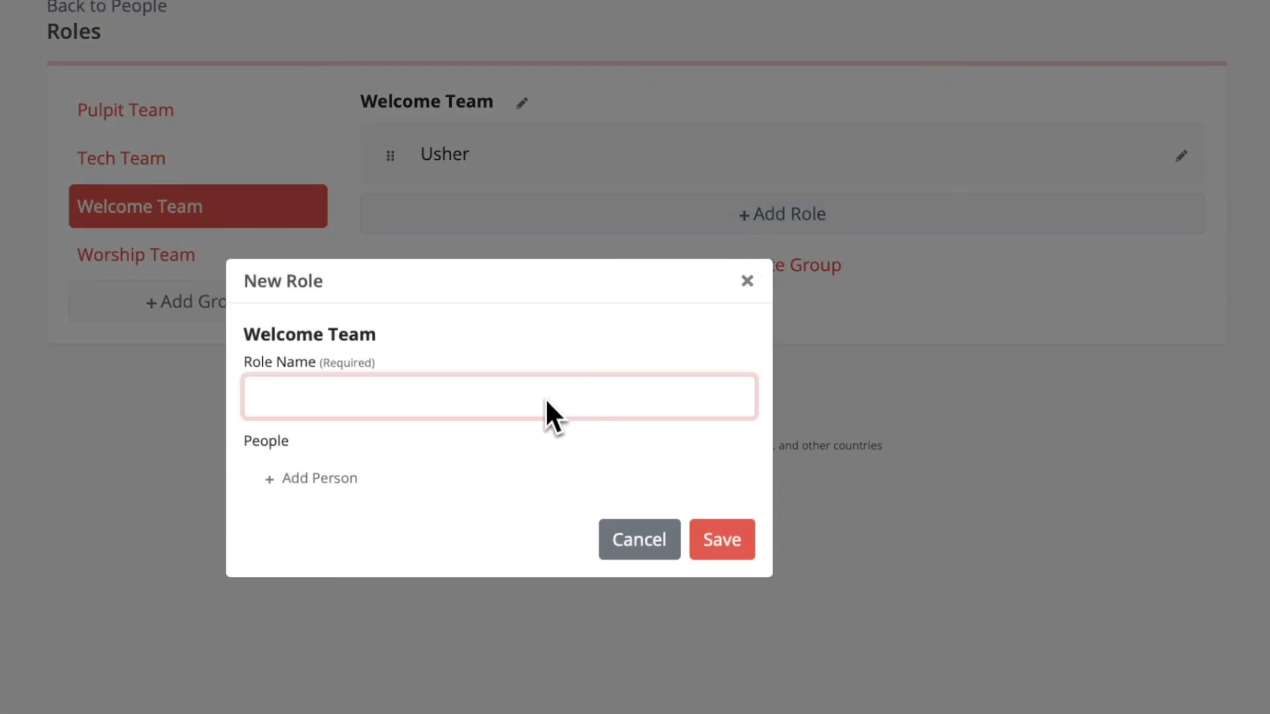
pyautogui.write('Greeter')
pyautogui.click(339, 481)
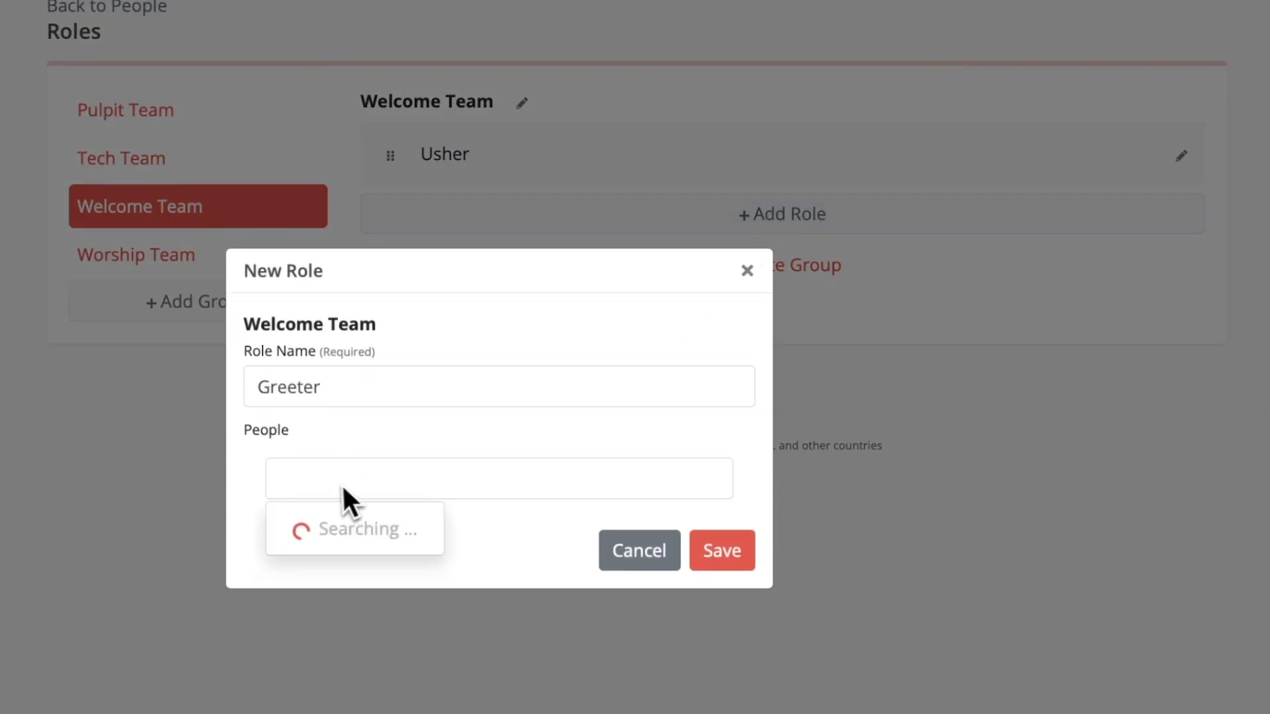
pyautogui.click(346, 530)
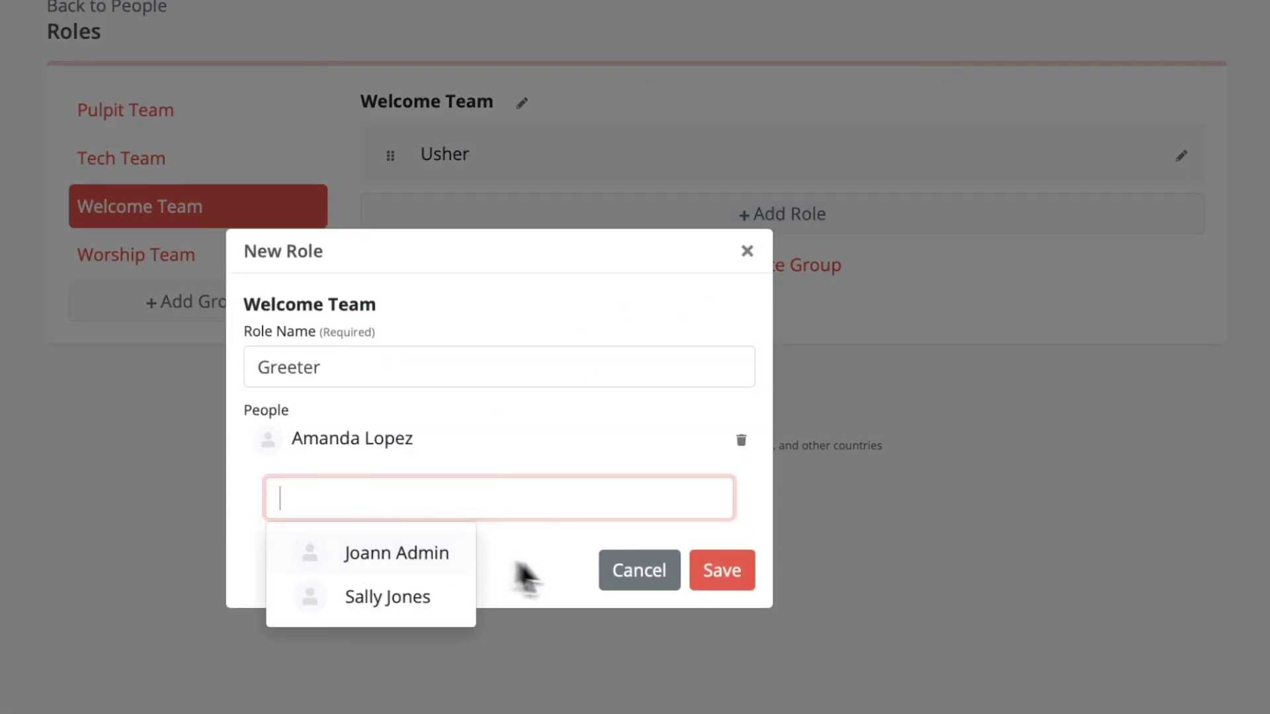
pyautogui.click(713, 575)
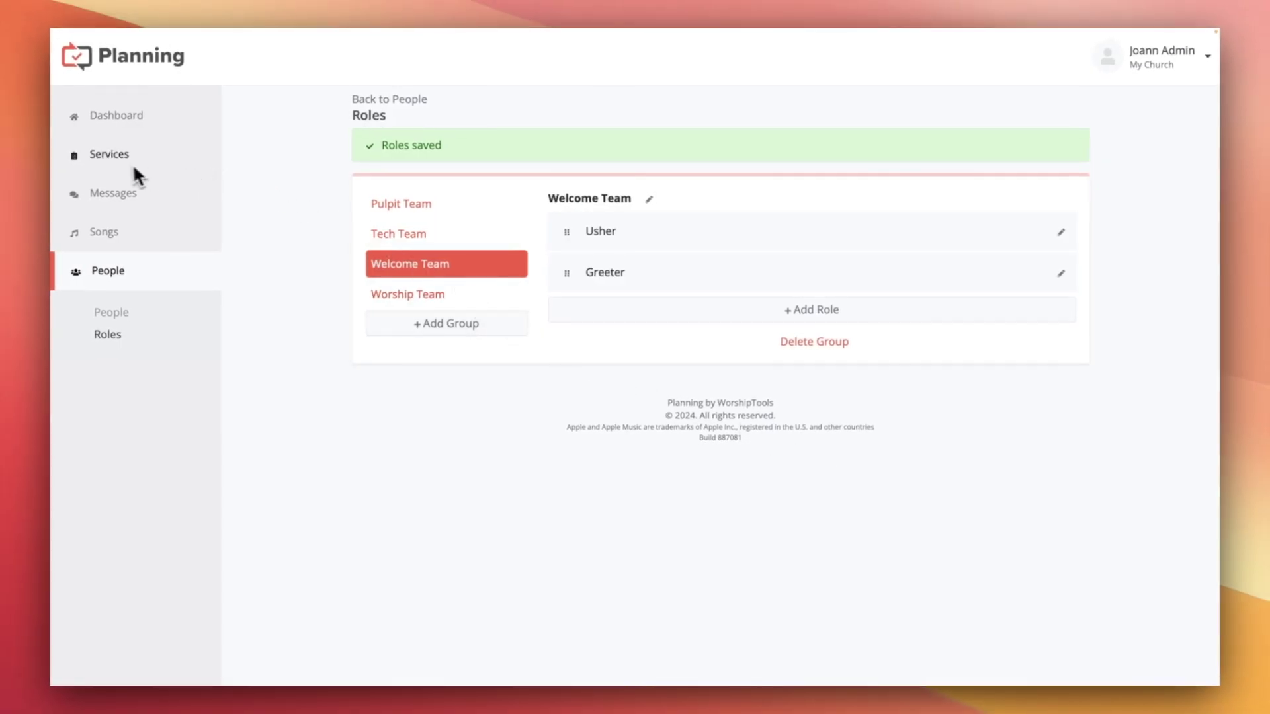
pyautogui.click(111, 158)
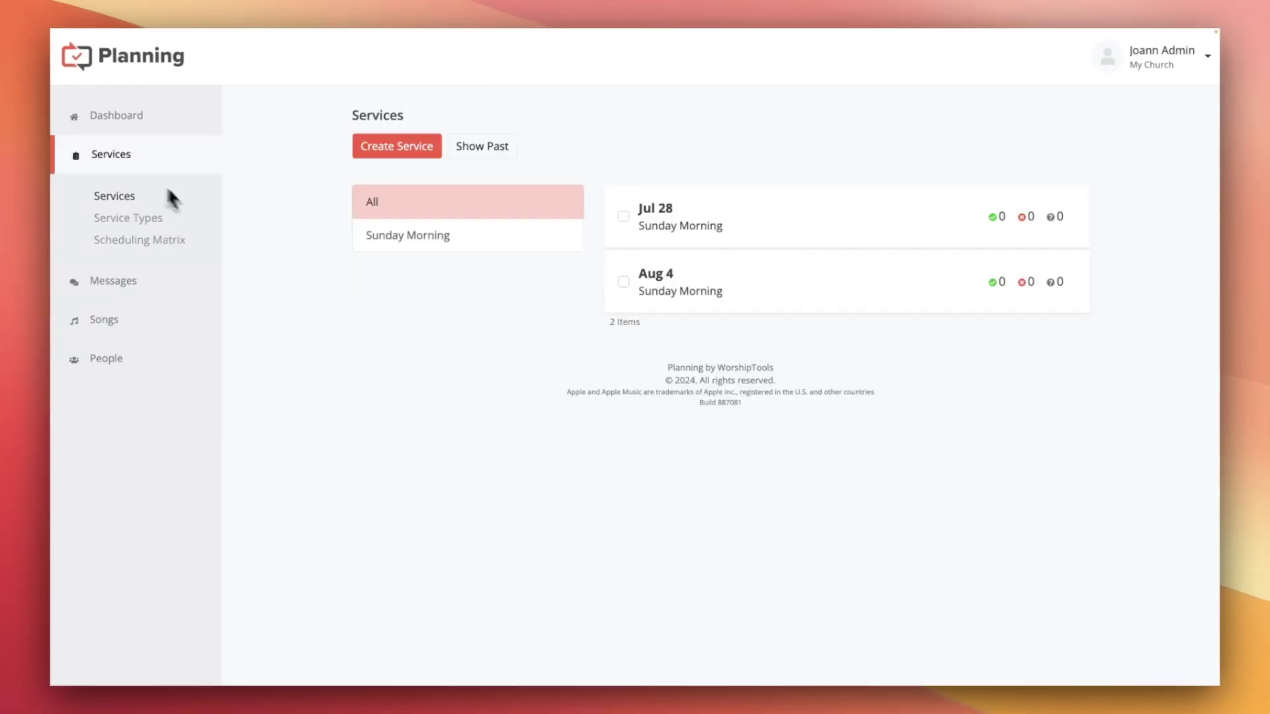
# Open the Aug 4 service's People tab and display the Worship Team roles.
pyautogui.click(661, 298)
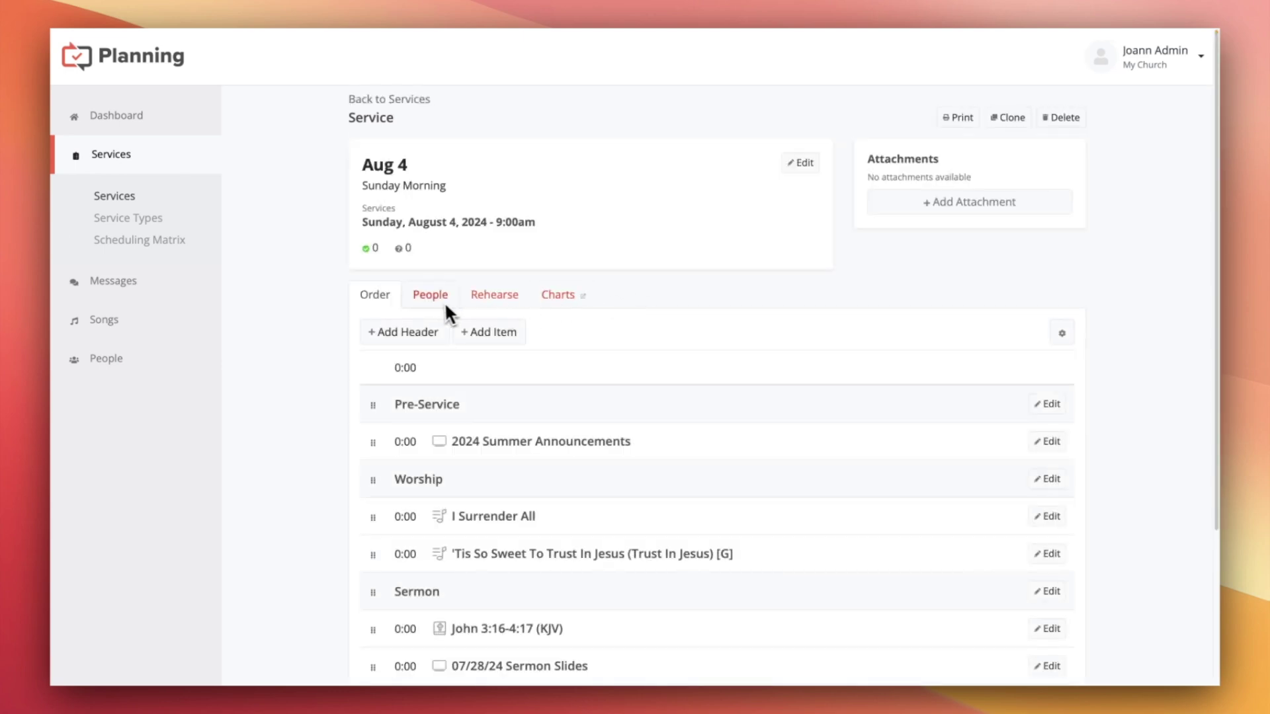
pyautogui.click(427, 301)
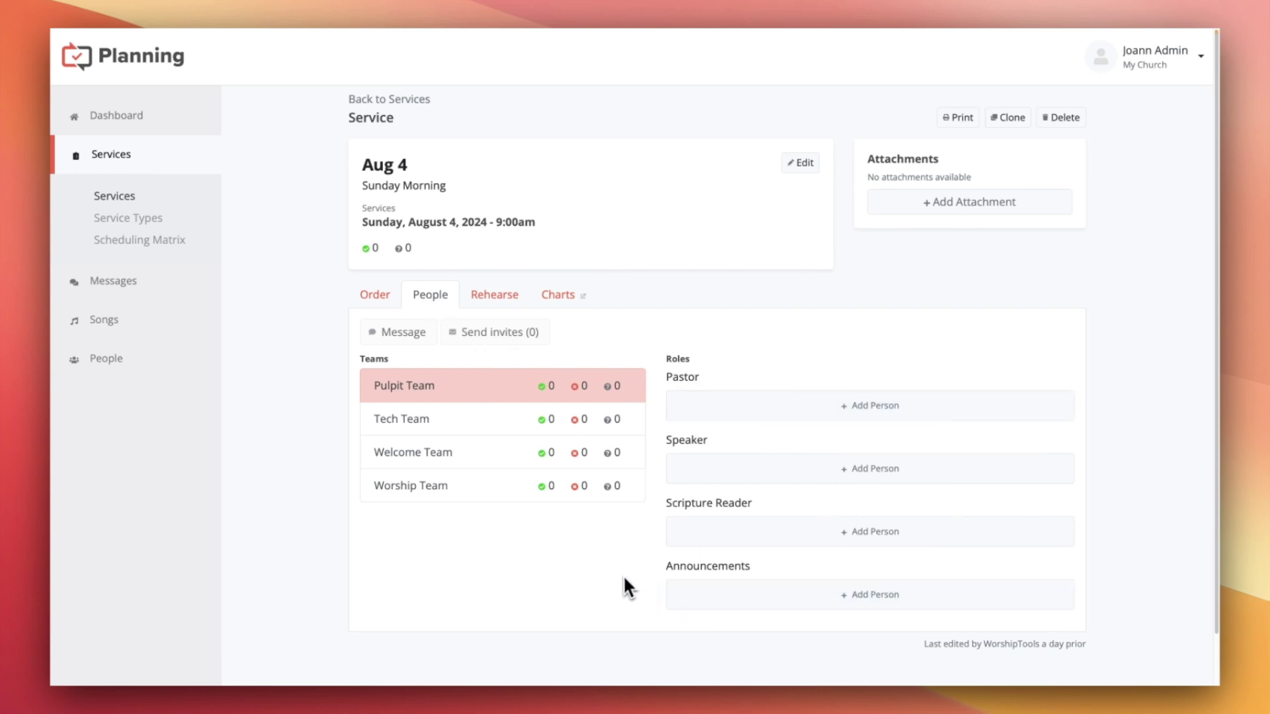
pyautogui.click(445, 484)
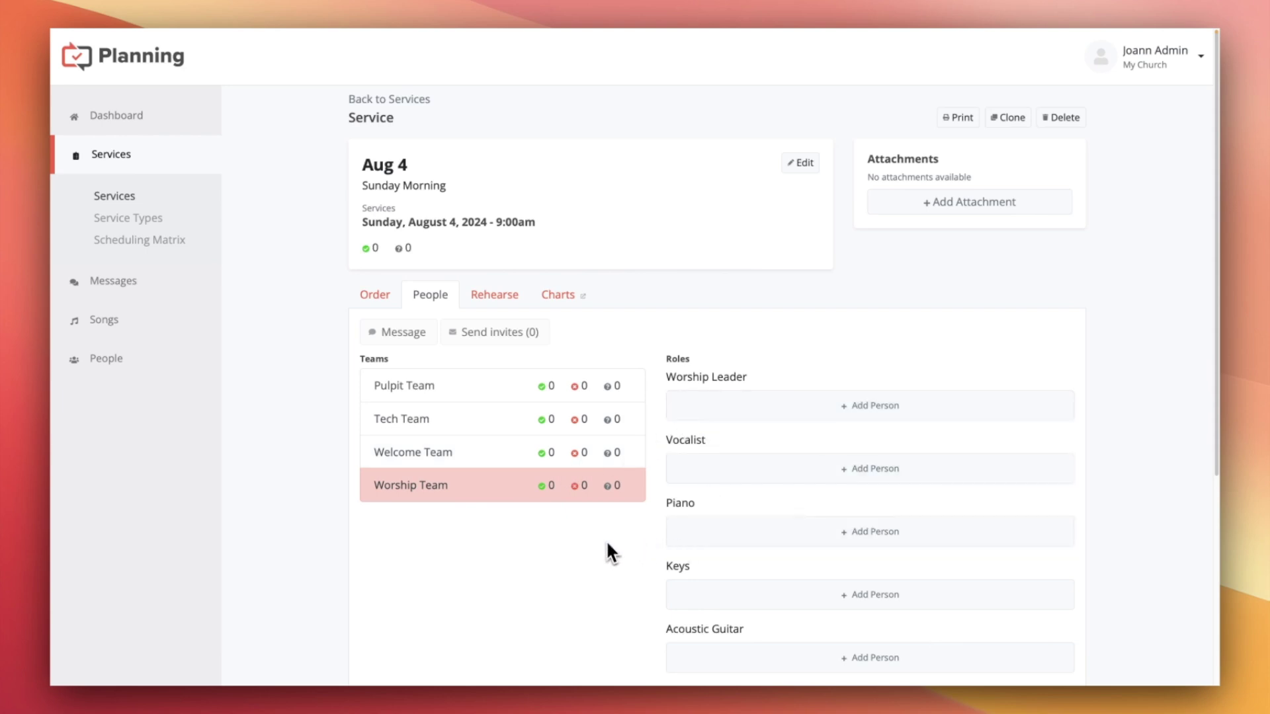
# Assign the admin user to the Keys role on the Aug 4 service, leaving the invite unsent.
pyautogui.click(723, 594)
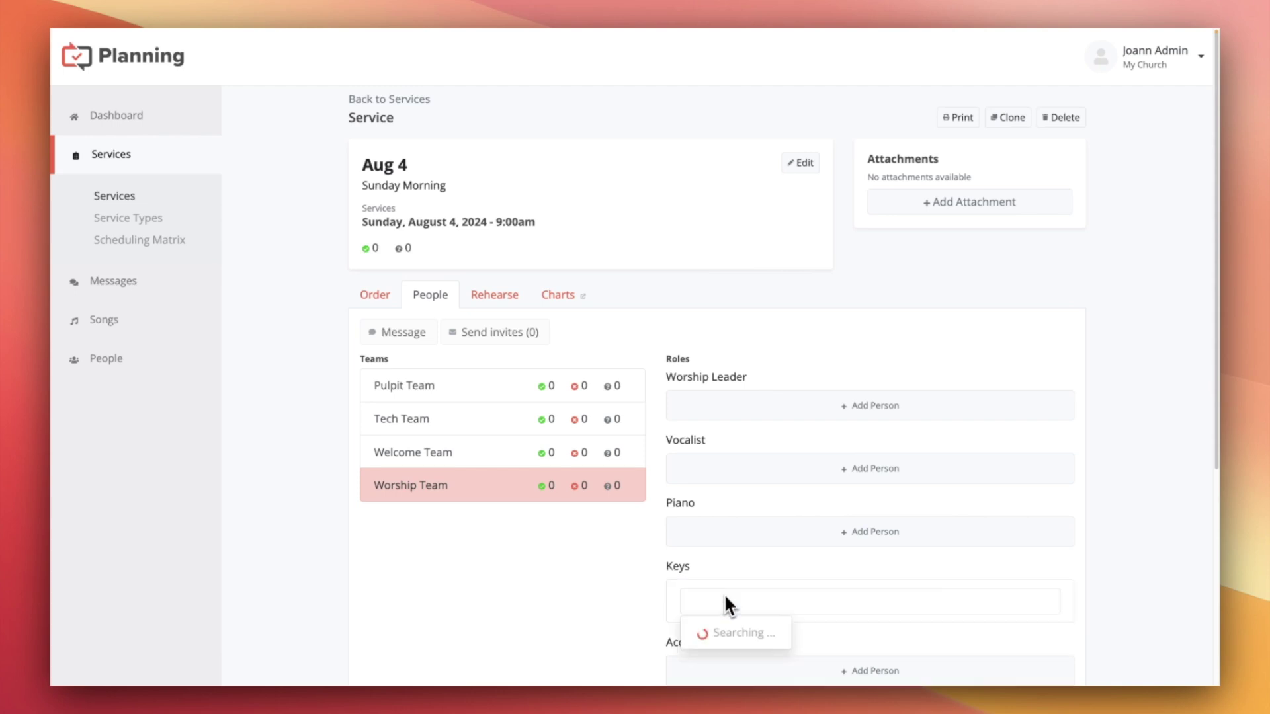
pyautogui.scroll(-2, 726, 601)
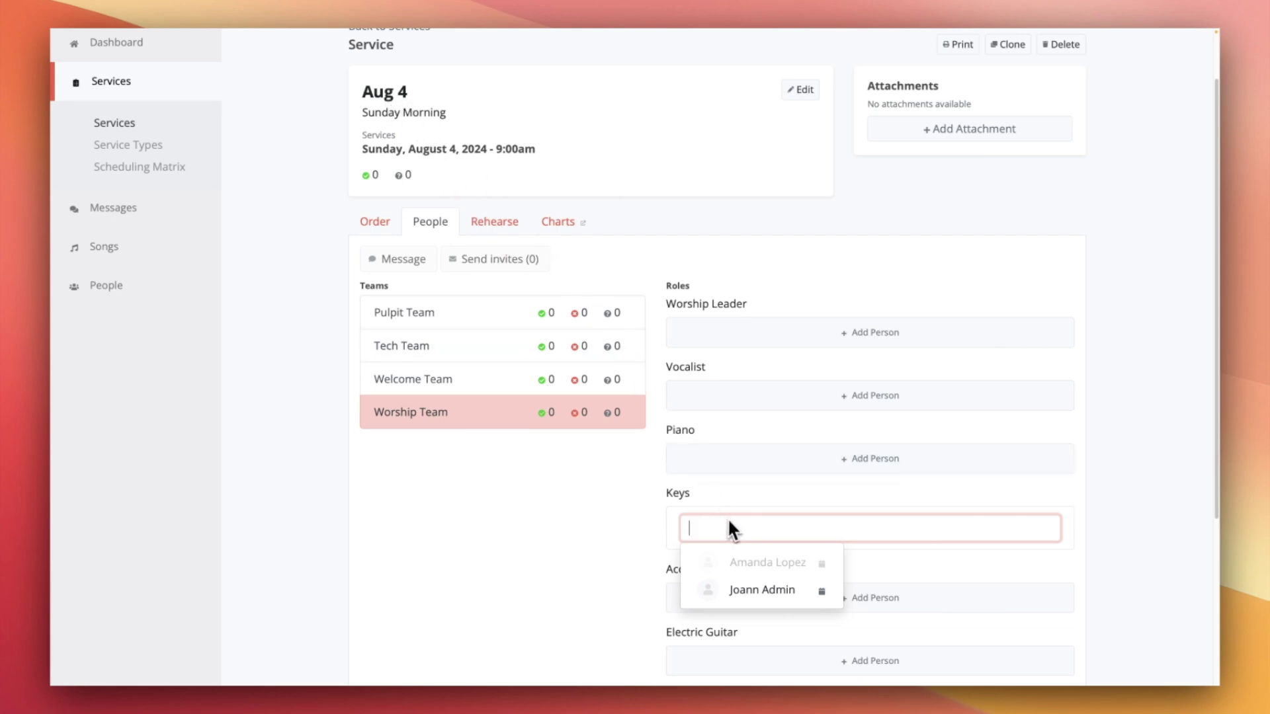
pyautogui.click(792, 595)
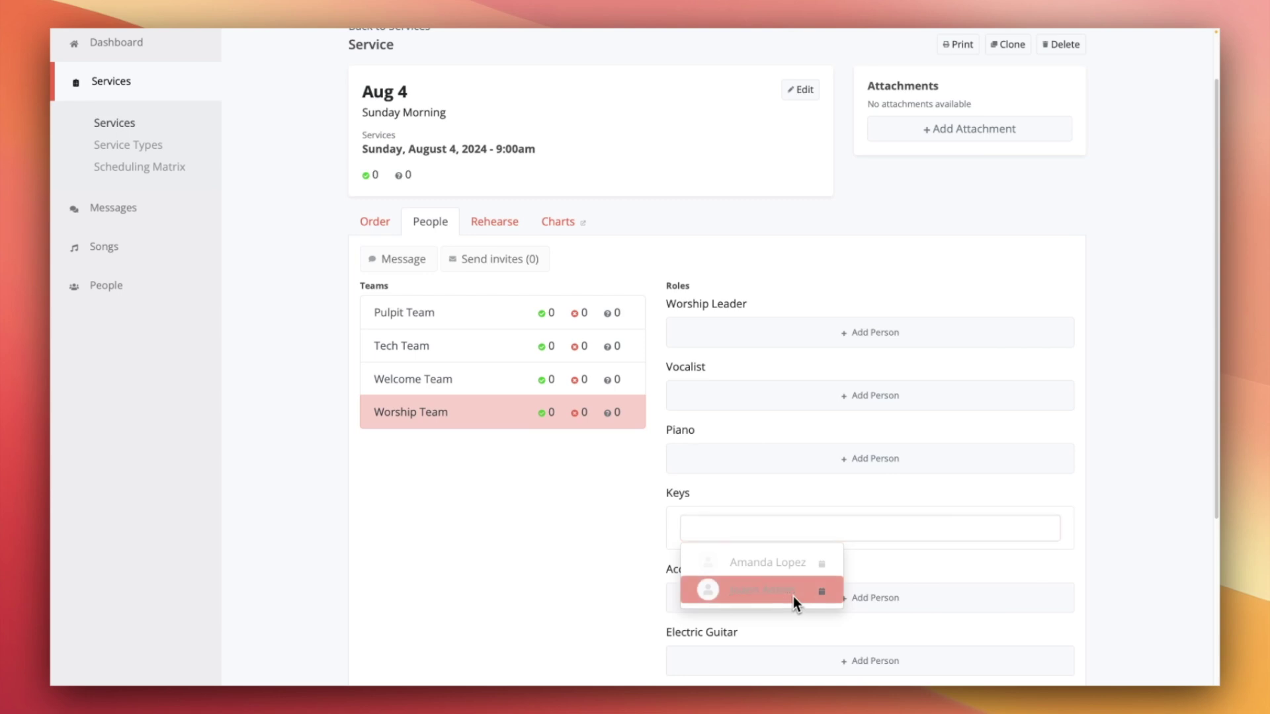
pyautogui.click(643, 546)
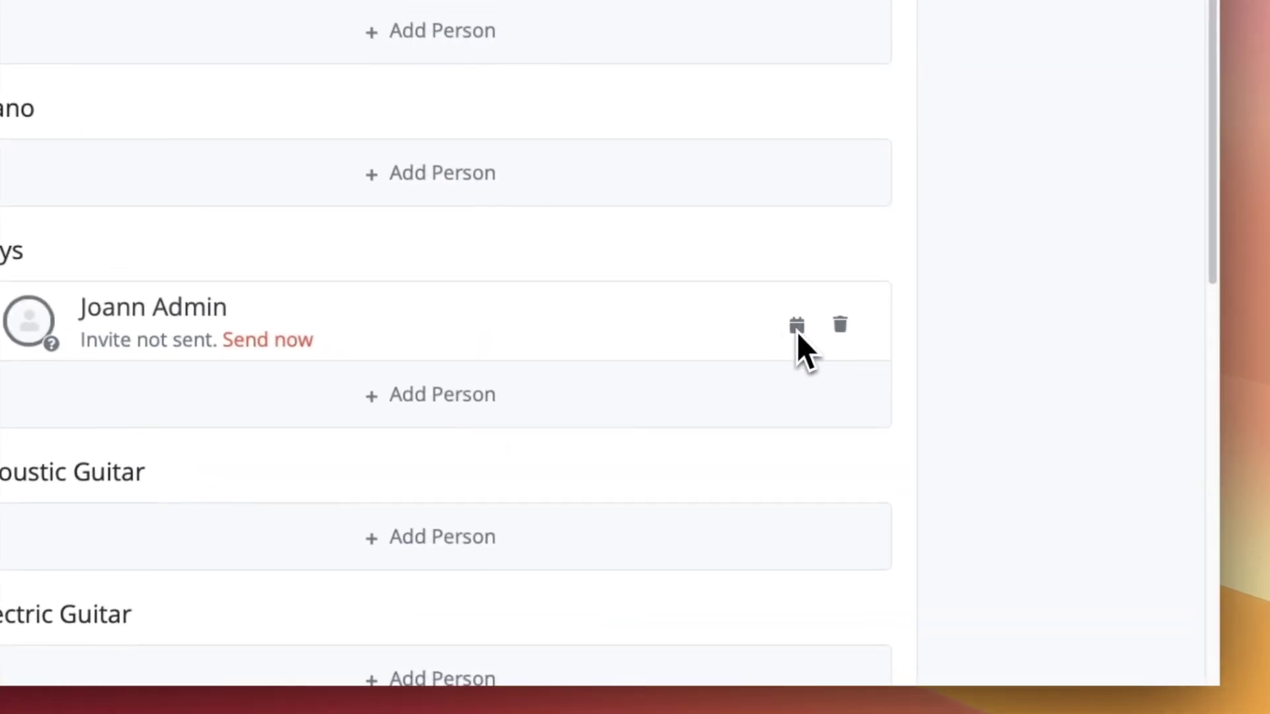
pyautogui.click(797, 327)
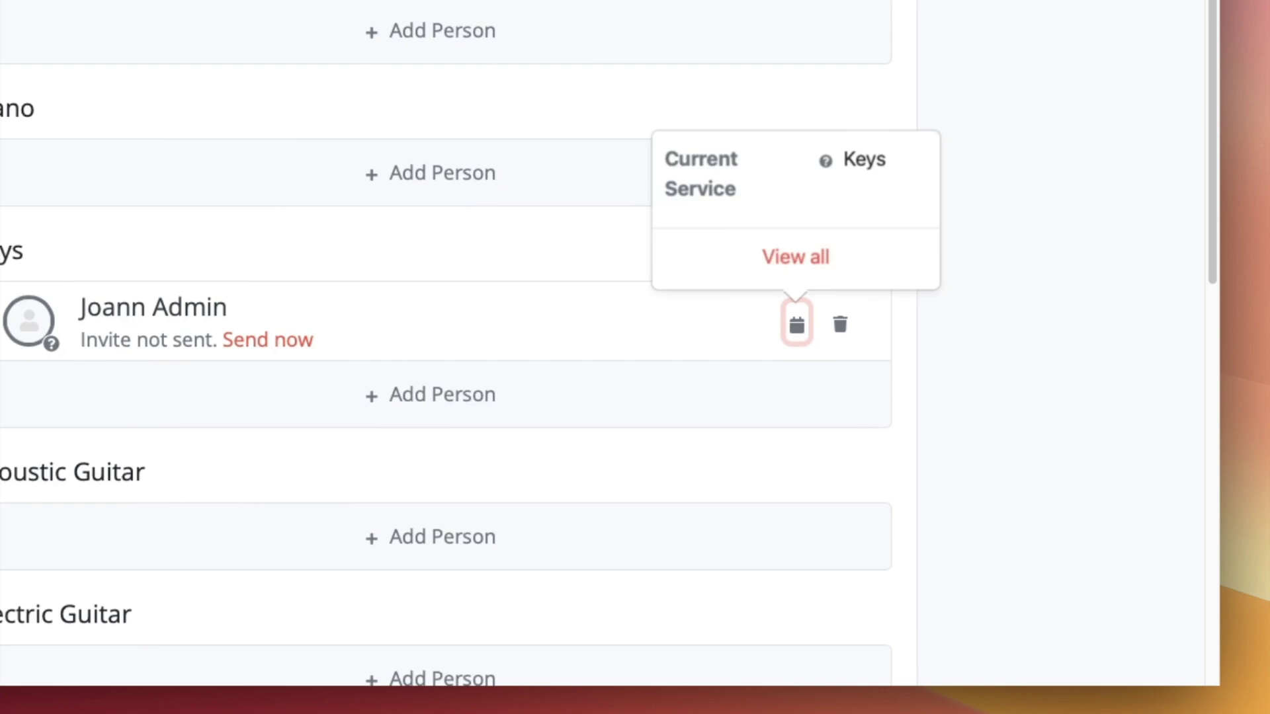
pyautogui.press('Escape')
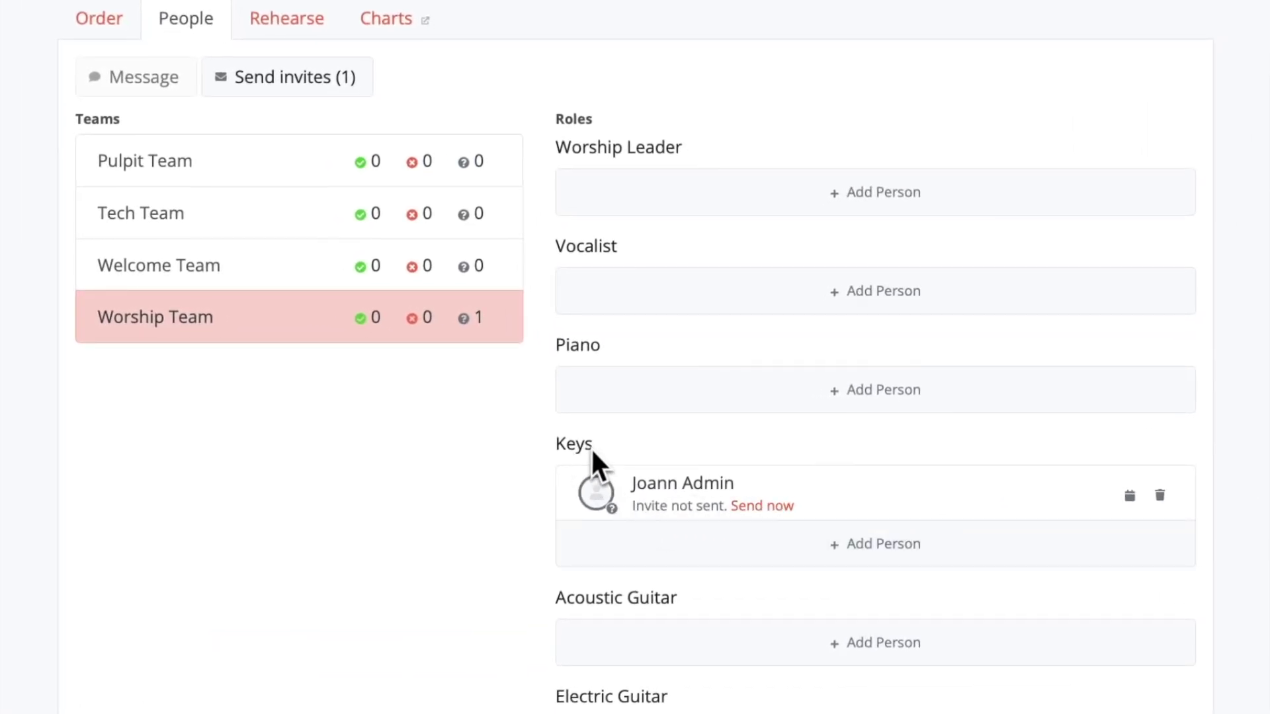
# Mark the admin user's Aug 4 Keys assignment as accepted without sending invites.
pyautogui.click(291, 77)
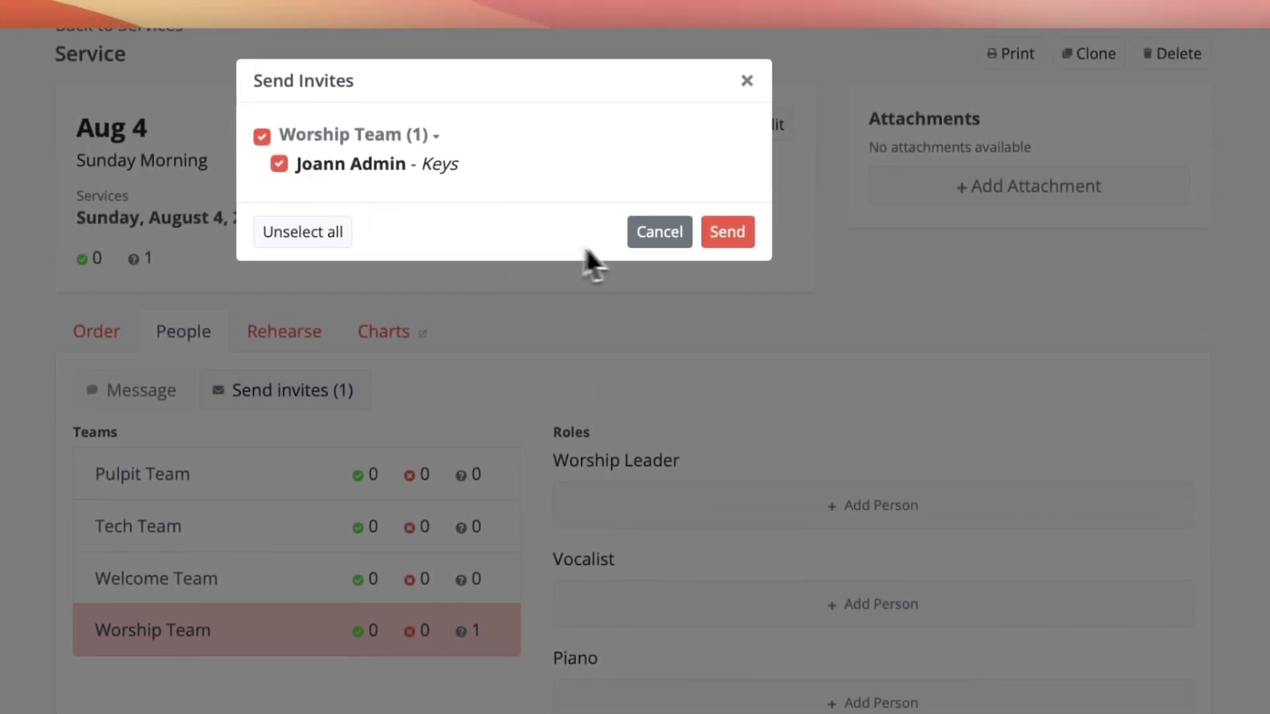
pyautogui.click(673, 229)
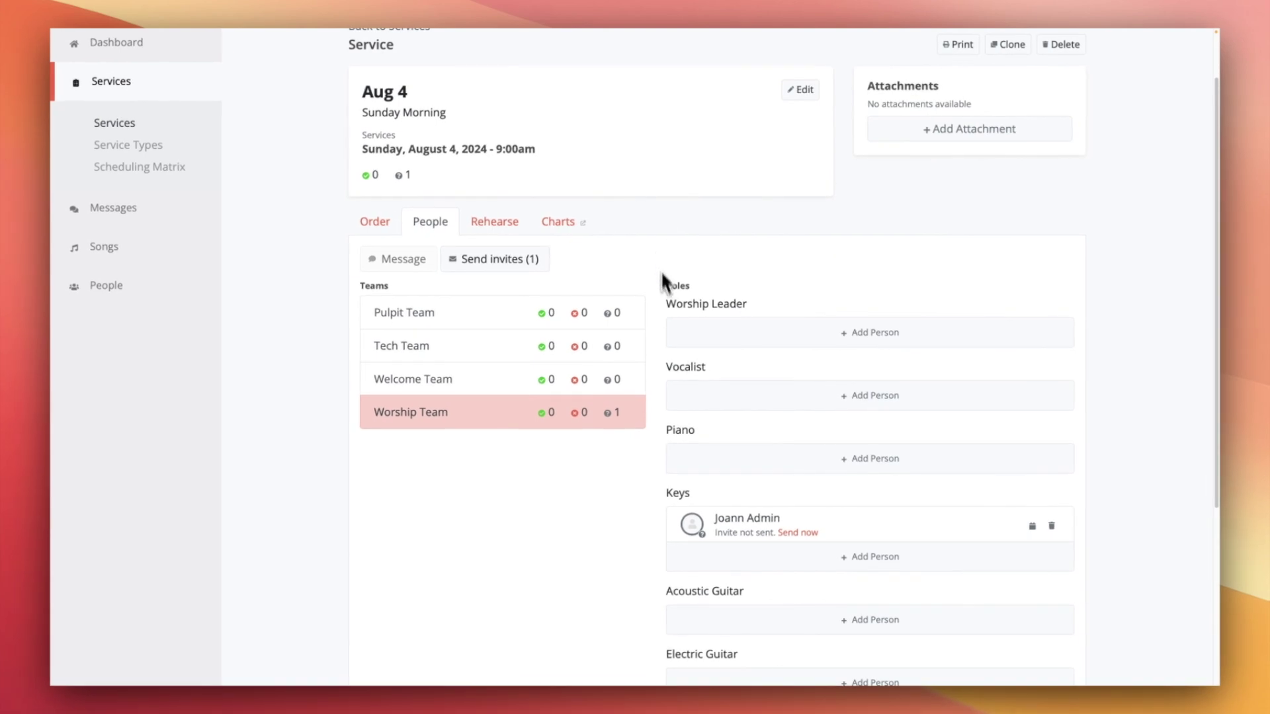
pyautogui.click(692, 526)
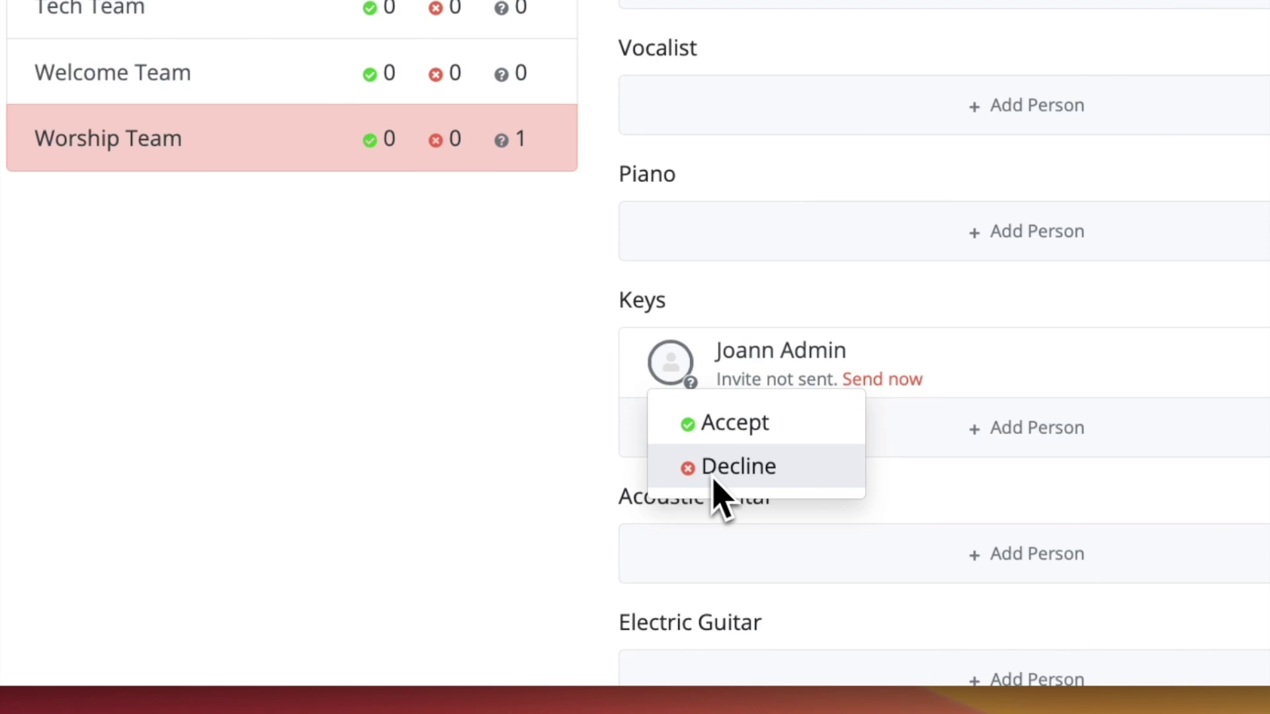
pyautogui.click(719, 442)
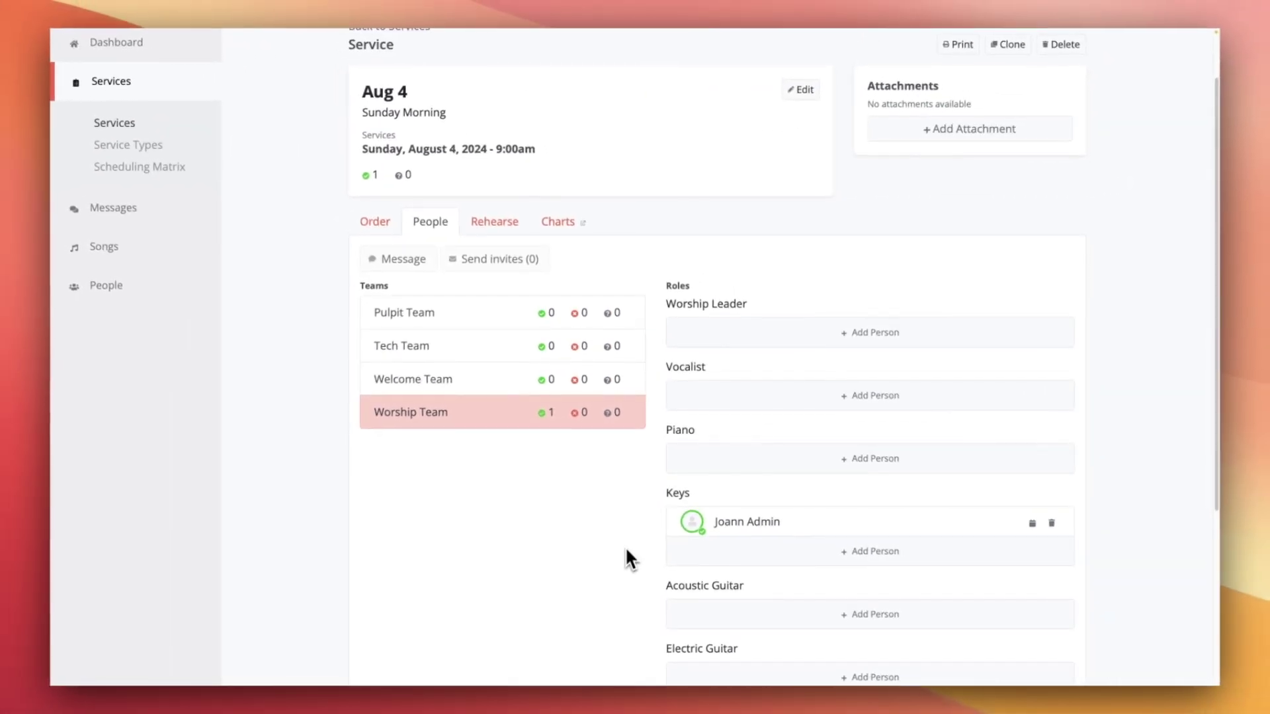
pyautogui.scroll(2, 623, 545)
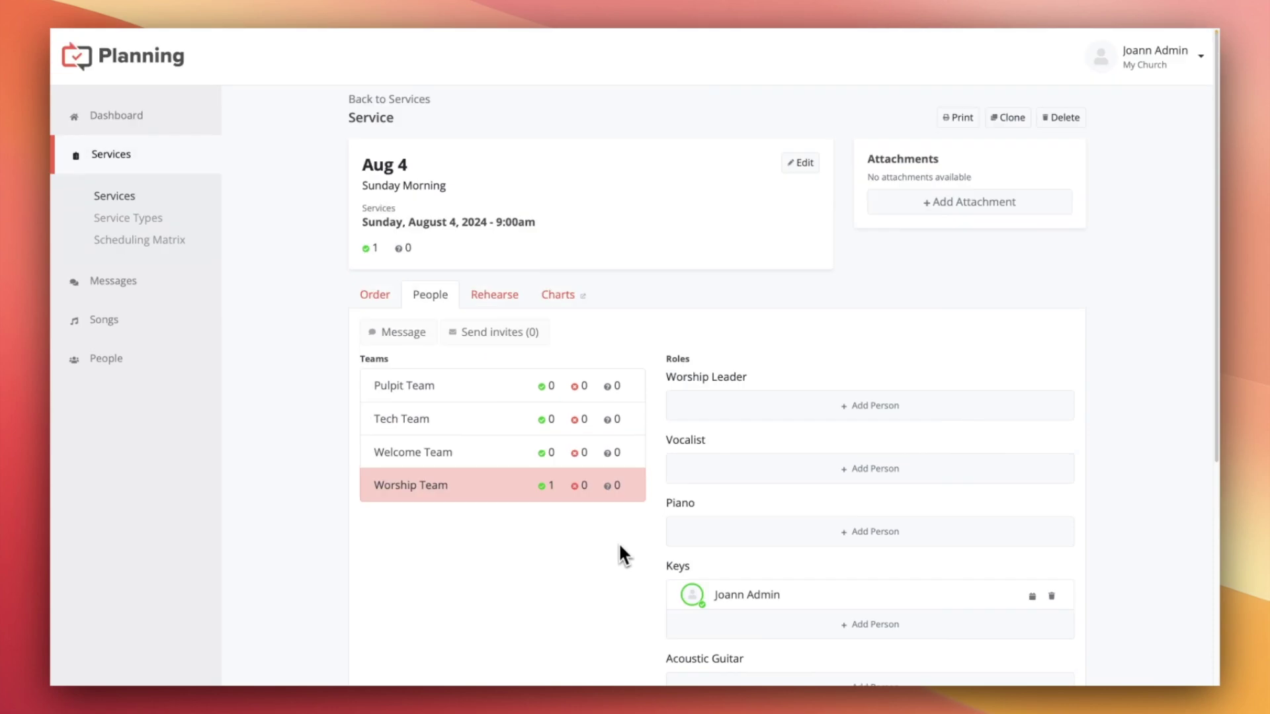
pyautogui.click(1132, 56)
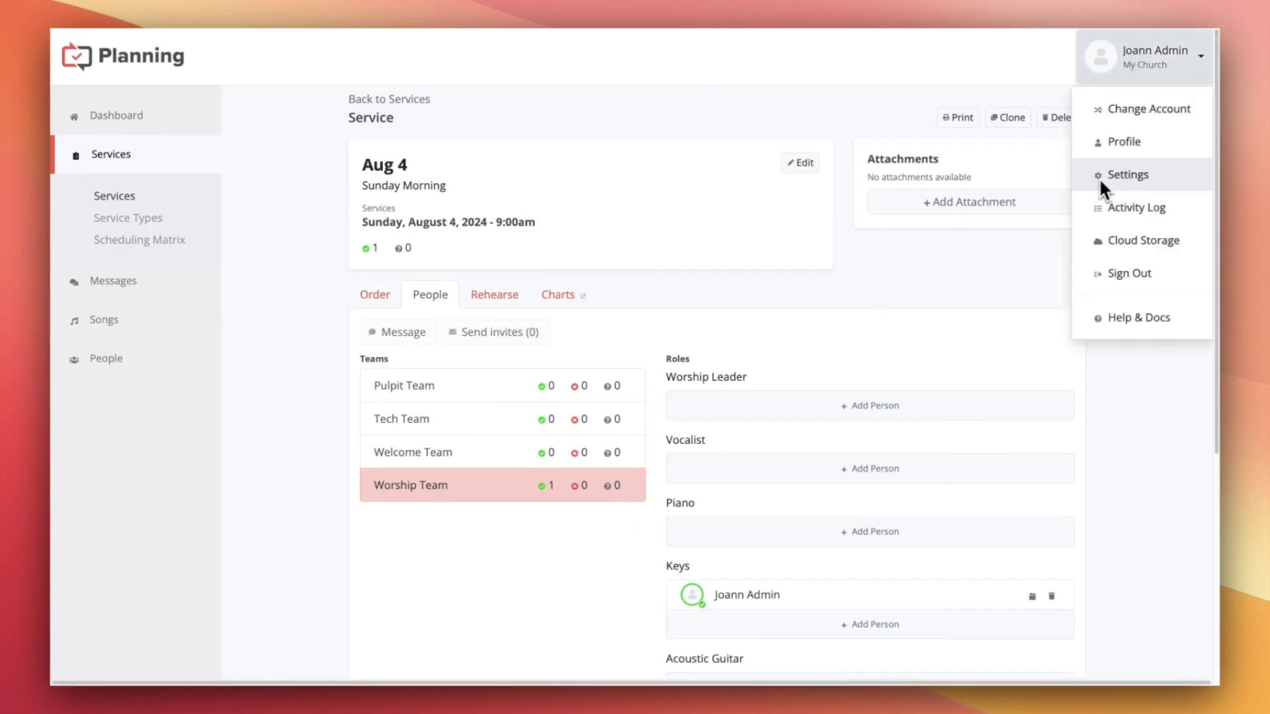
pyautogui.click(970, 293)
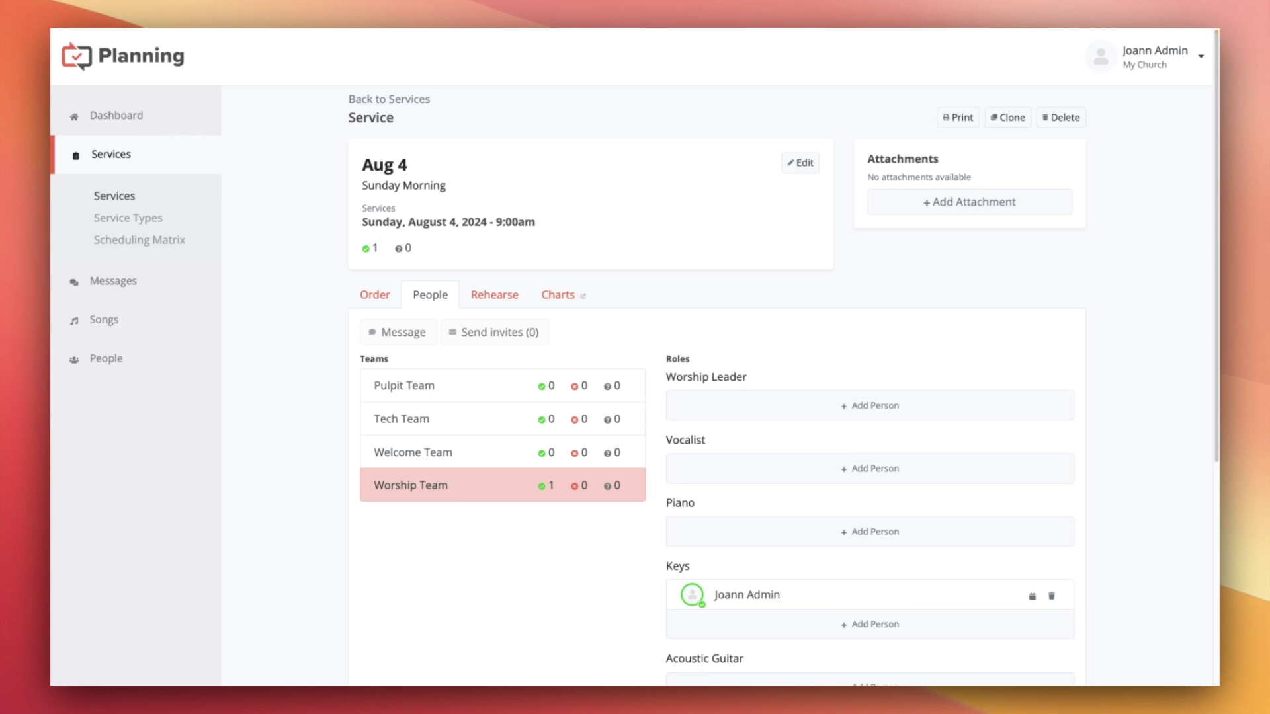
# Clone the Aug 4 service with scheduled people to Sun, Aug 11, 2024 09:00 AM, then view Worship Team.
pyautogui.click(1011, 117)
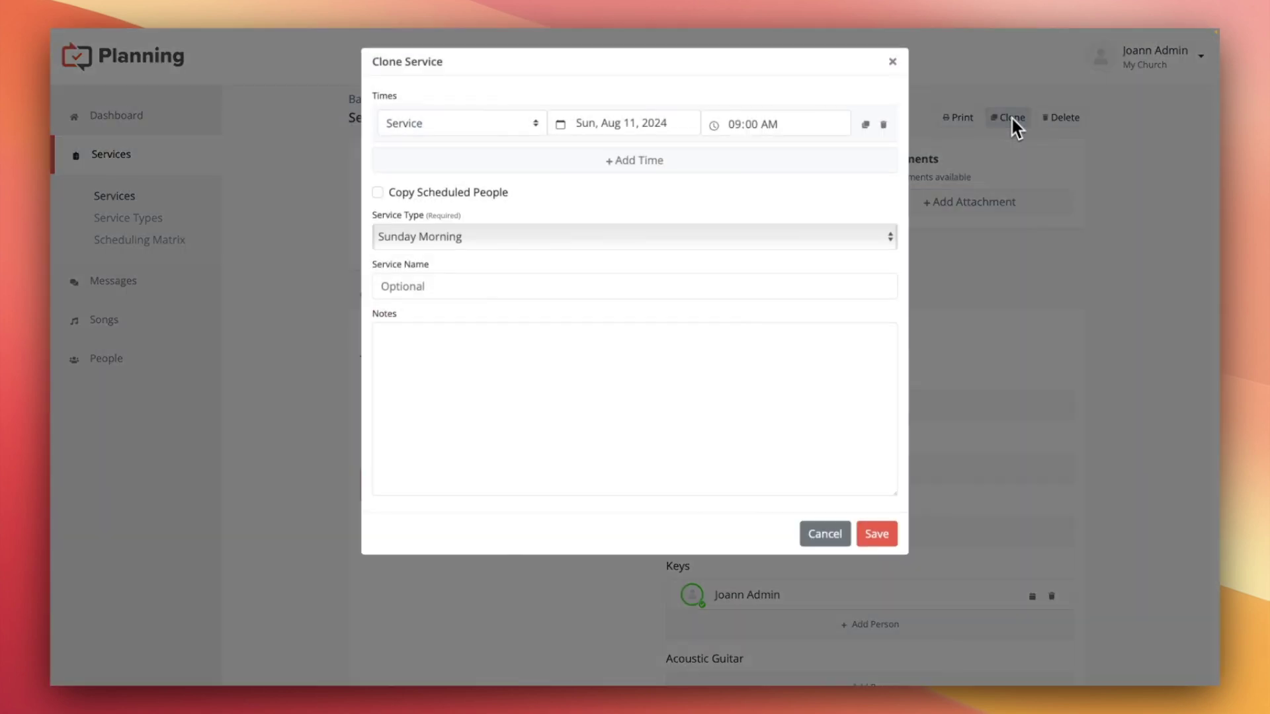
pyautogui.click(444, 194)
pyautogui.click(872, 534)
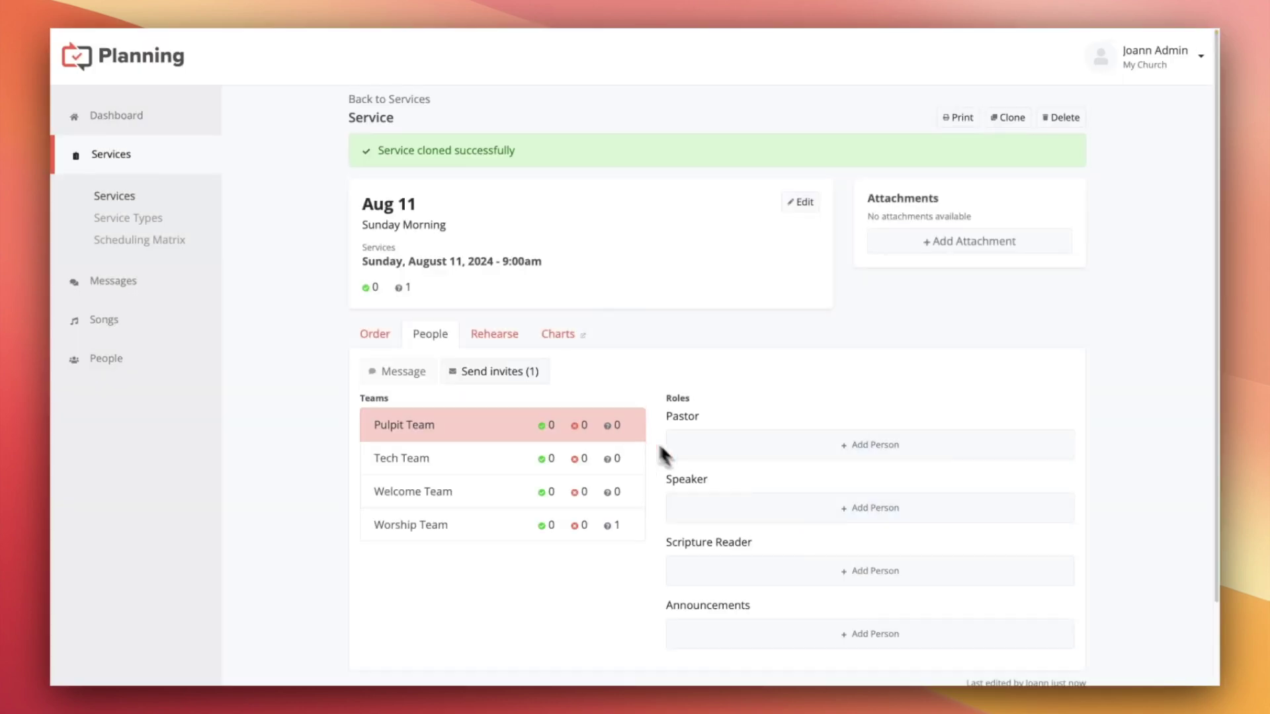
pyautogui.scroll(-3, 748, 509)
pyautogui.click(474, 436)
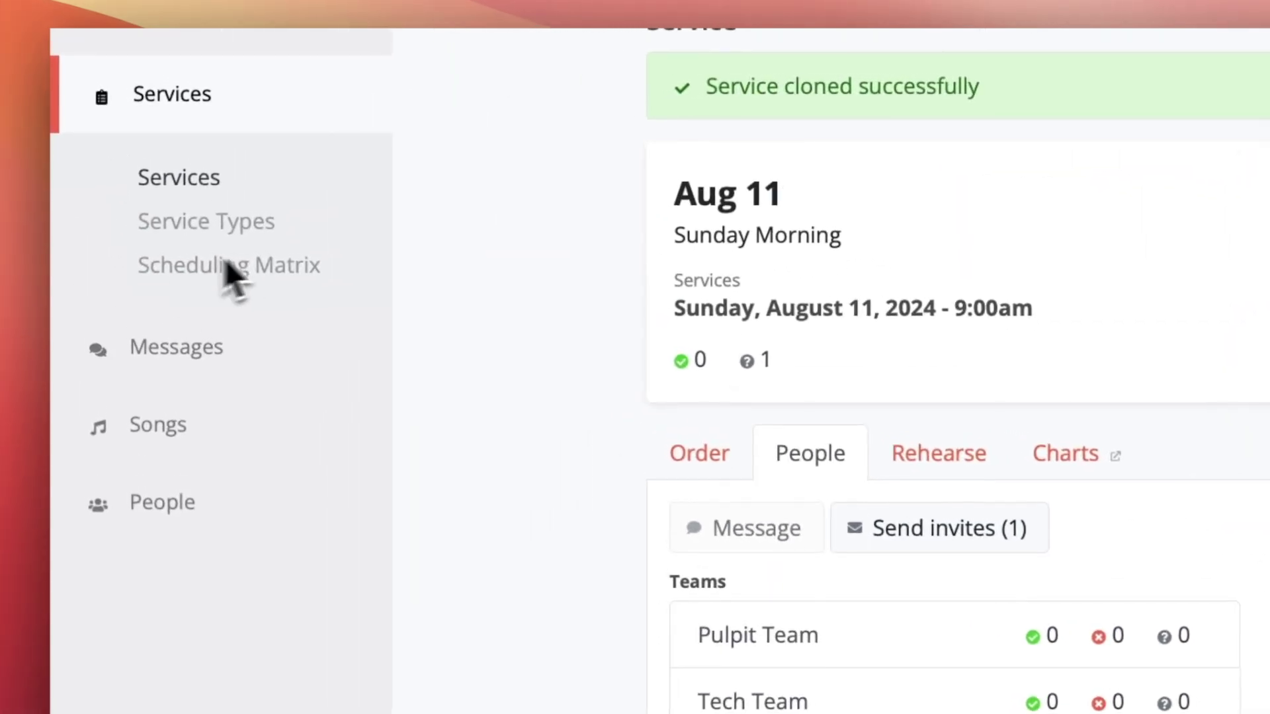
# Open the Scheduling Matrix and scroll through the teams for Jul 28, Aug 4 and Aug 11.
pyautogui.click(264, 271)
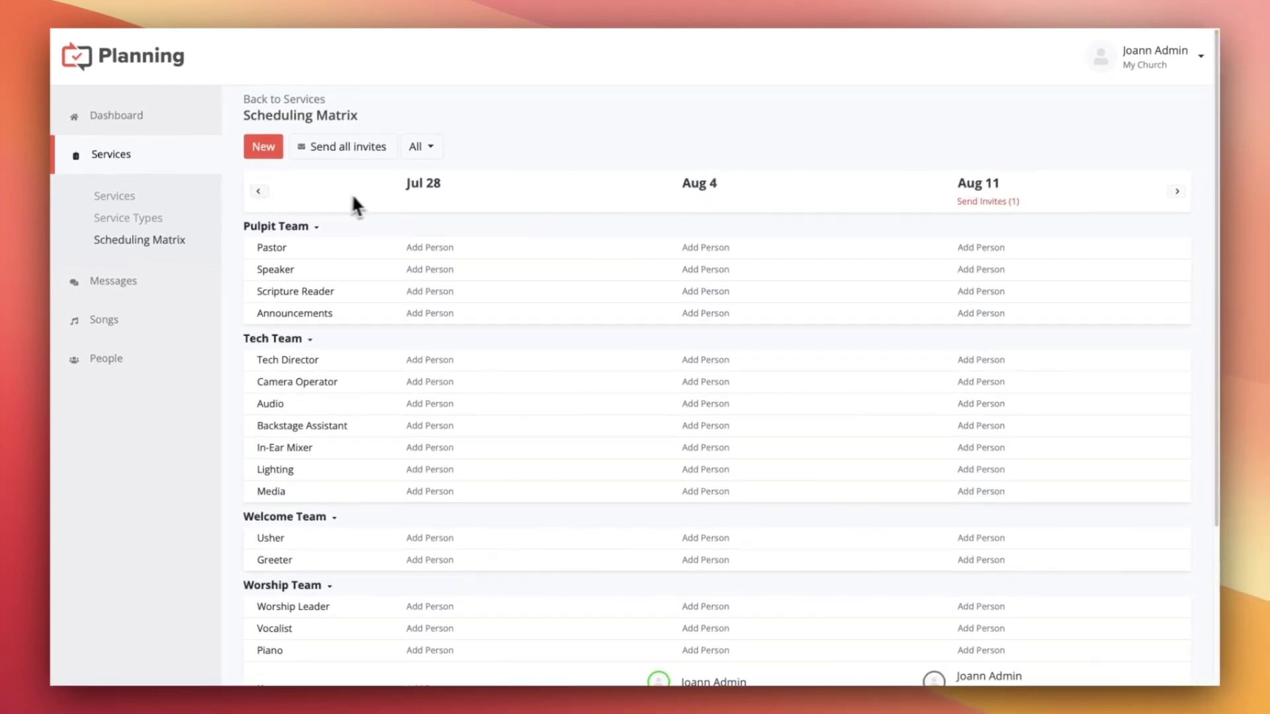
pyautogui.scroll(-1, 521, 225)
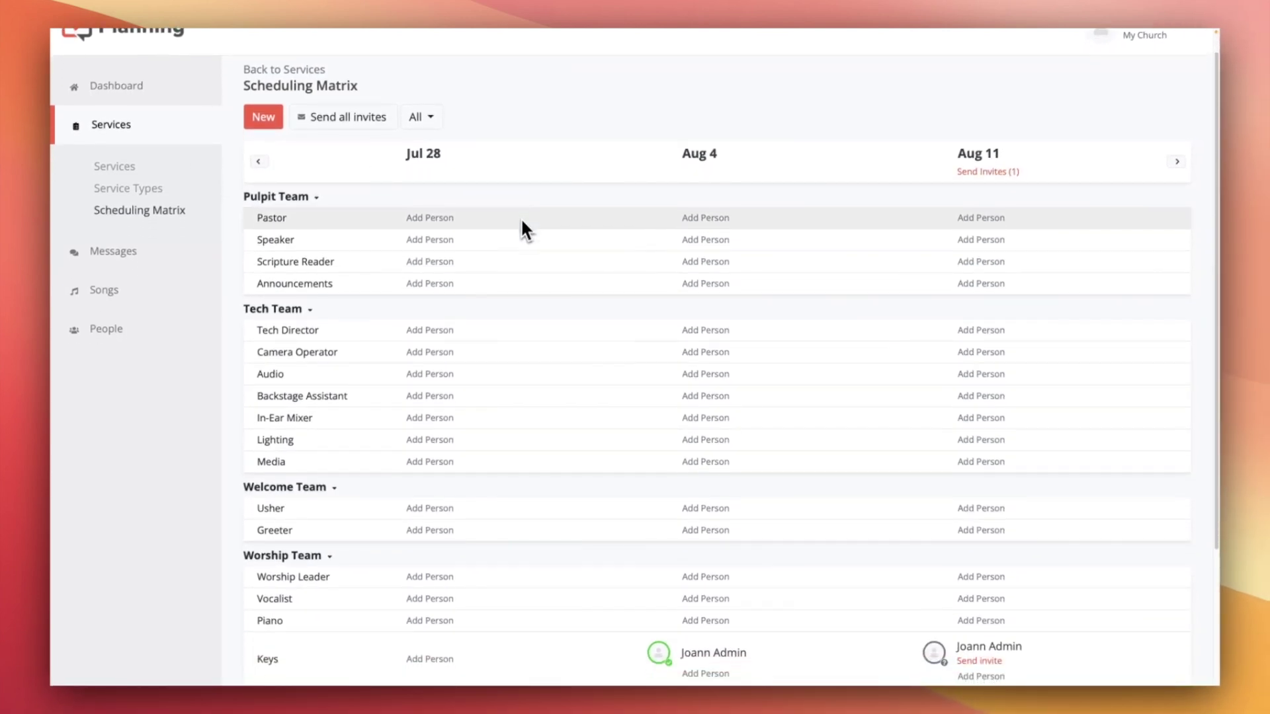
pyautogui.scroll(-2, 562, 265)
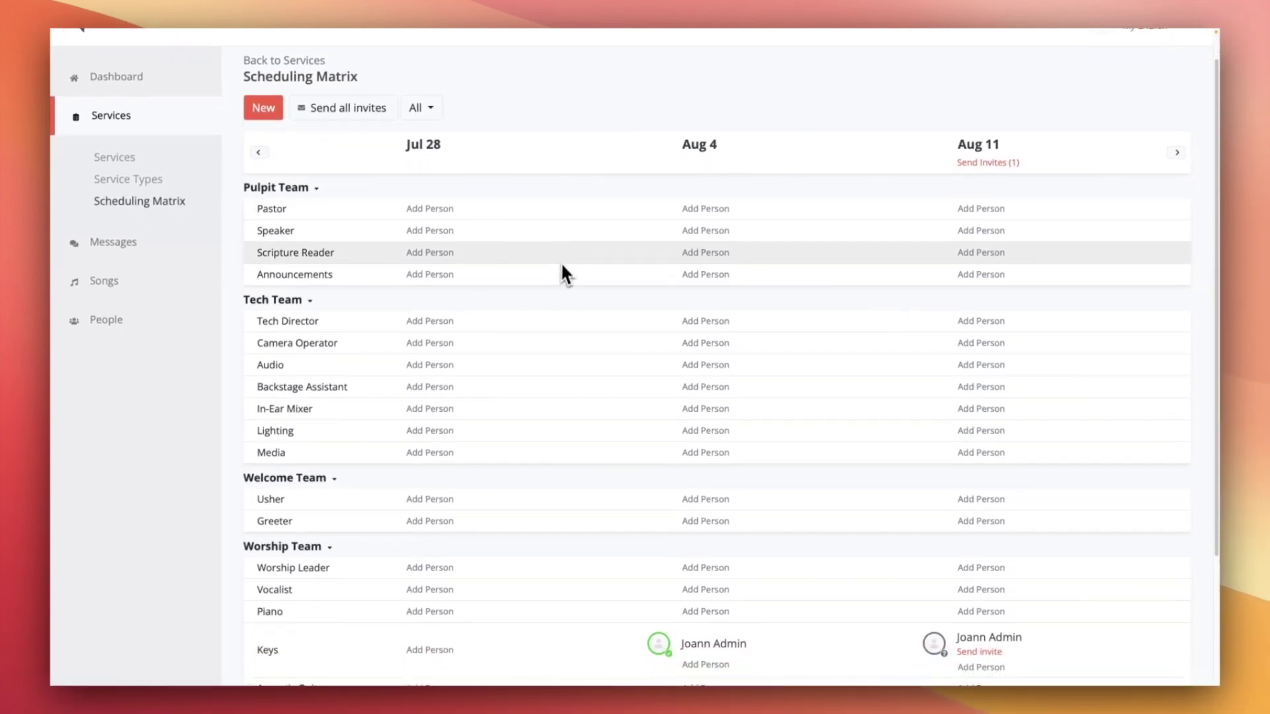